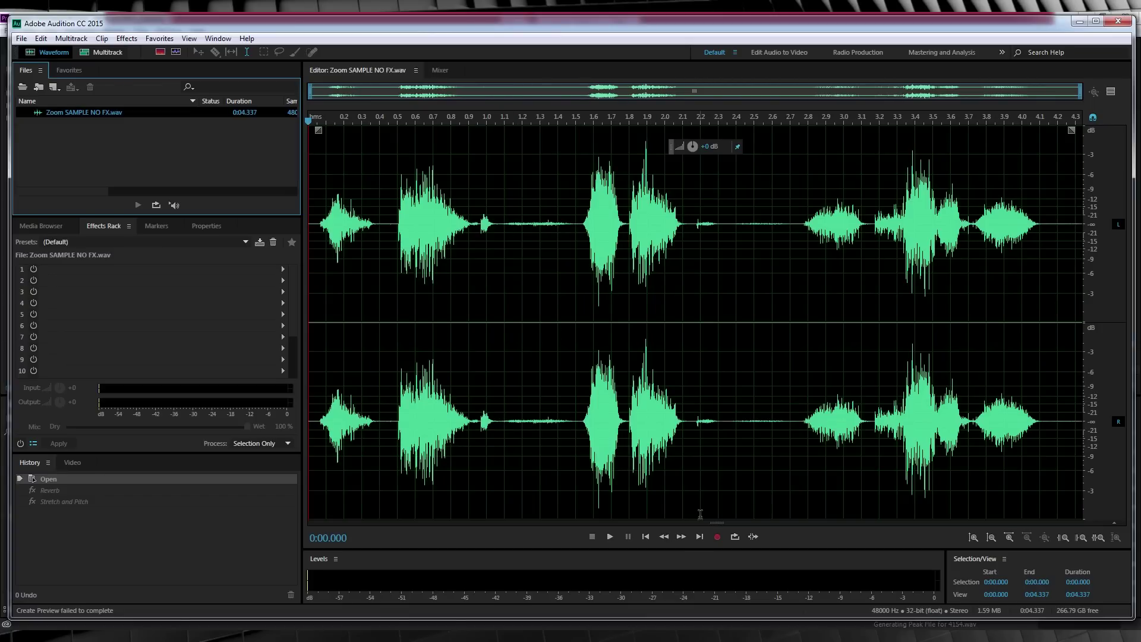
Play the sample, select the whole waveform, and open Reverb on it with decay time 800 ms and pre-delay time 20 ms
{"action": "left_click", "coordinate": [611, 537]}
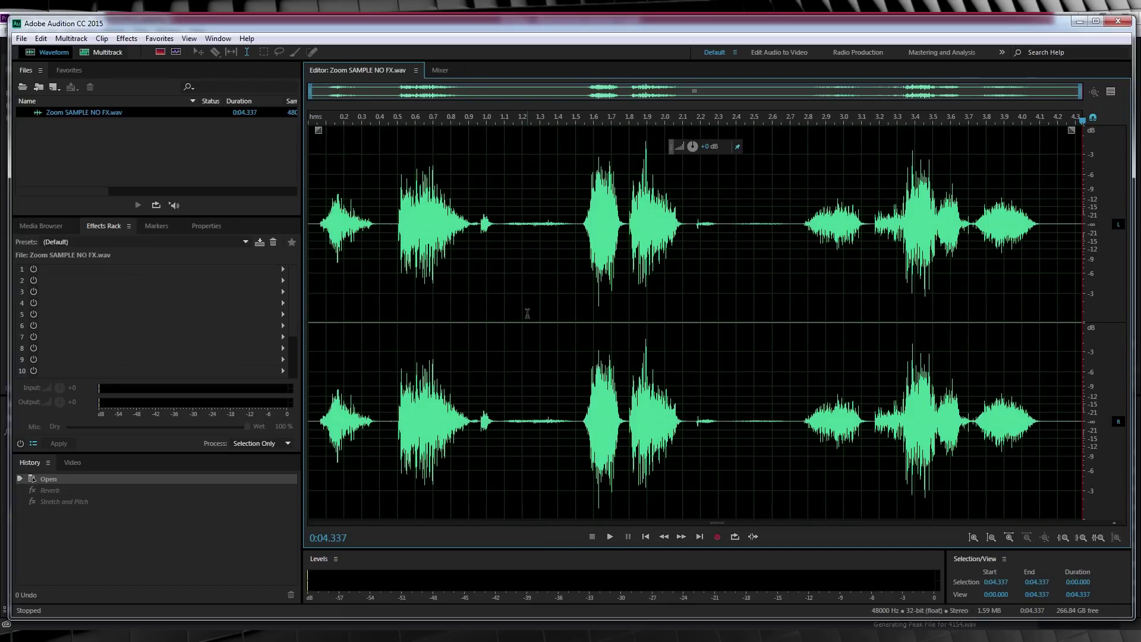
{"action": "key", "text": "ctrl+a"}
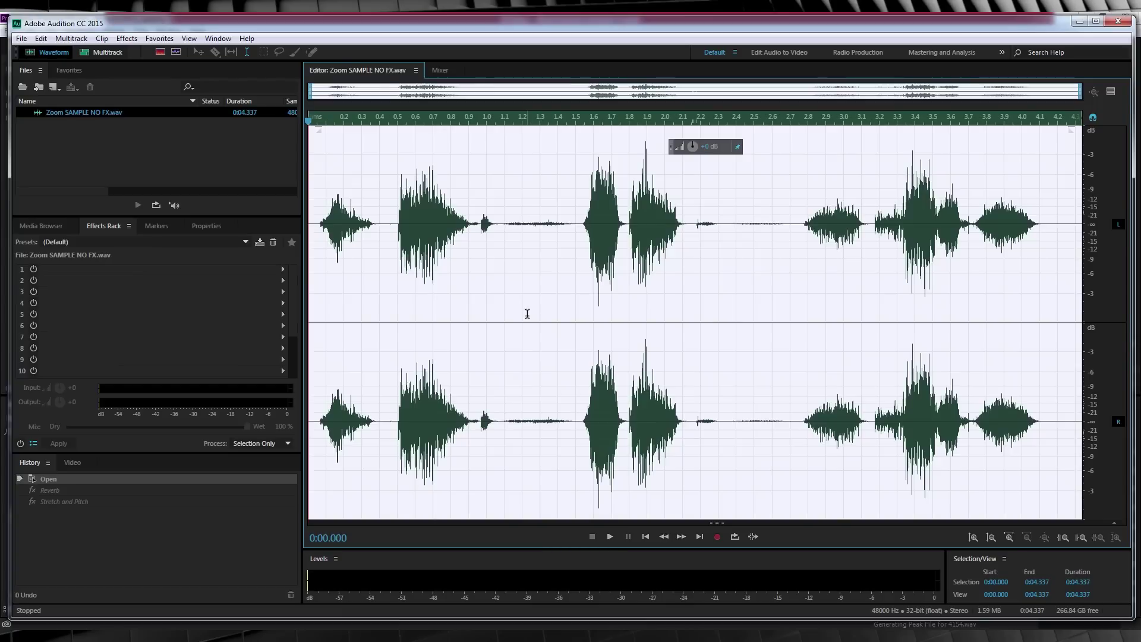
{"action": "left_click", "coordinate": [127, 39]}
{"action": "mouse_move", "coordinate": [149, 262]}
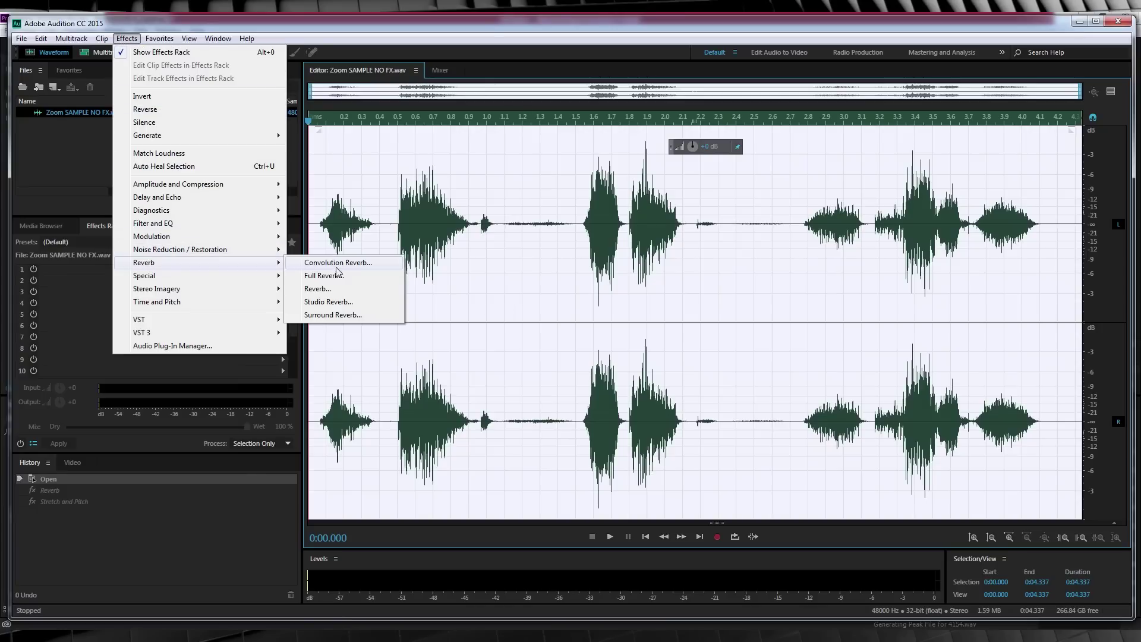
{"action": "left_click", "coordinate": [369, 294]}
{"action": "left_click", "coordinate": [646, 259]}
{"action": "type", "text": "800"}
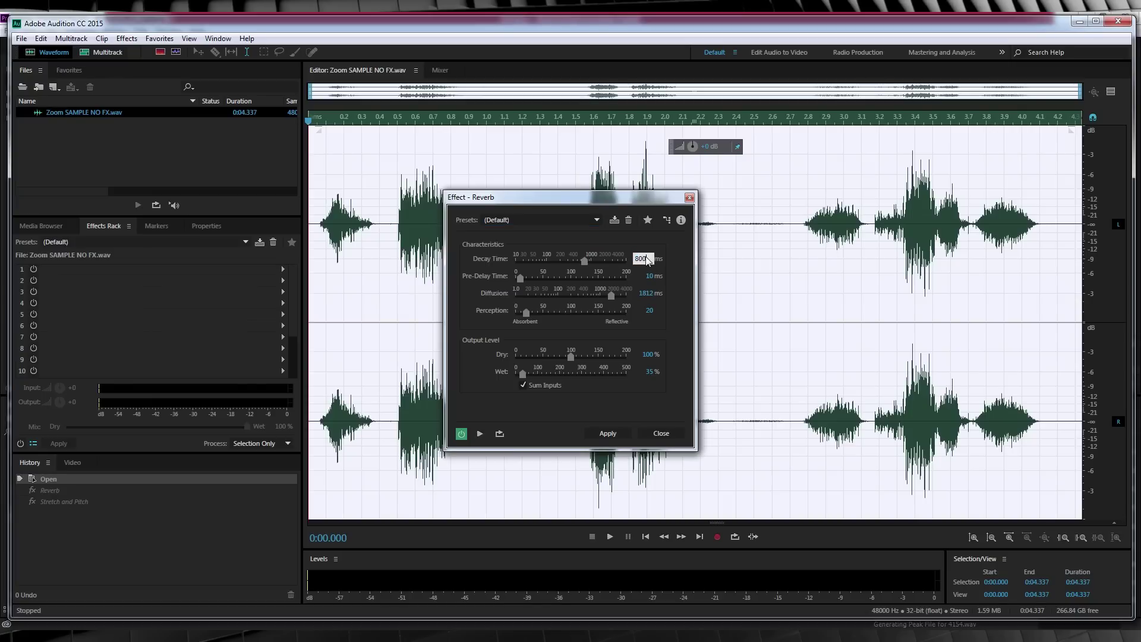
{"action": "left_click", "coordinate": [652, 276]}
{"action": "type", "text": "20"}
{"action": "key", "text": "Return"}
Set the reverb's perception to 50 and wet output level to 55%, preview it, and apply the effect
{"action": "left_click", "coordinate": [650, 311]}
{"action": "type", "text": "50"}
{"action": "key", "text": "Return"}
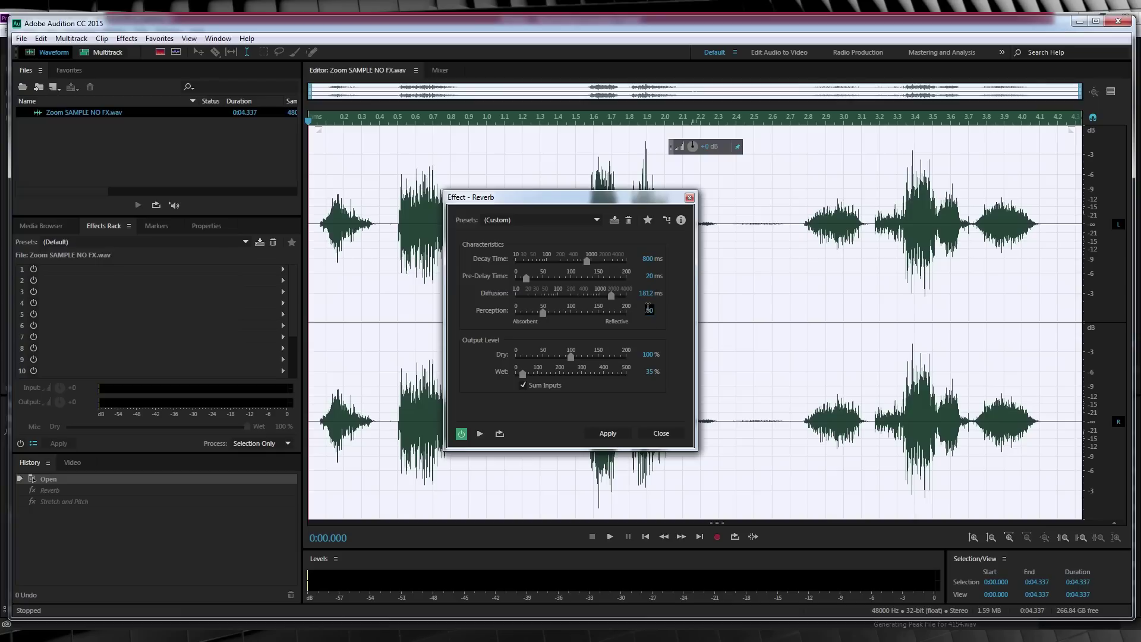
{"action": "left_click", "coordinate": [649, 371]}
{"action": "type", "text": "55"}
{"action": "key", "text": "Return"}
{"action": "left_click", "coordinate": [480, 434]}
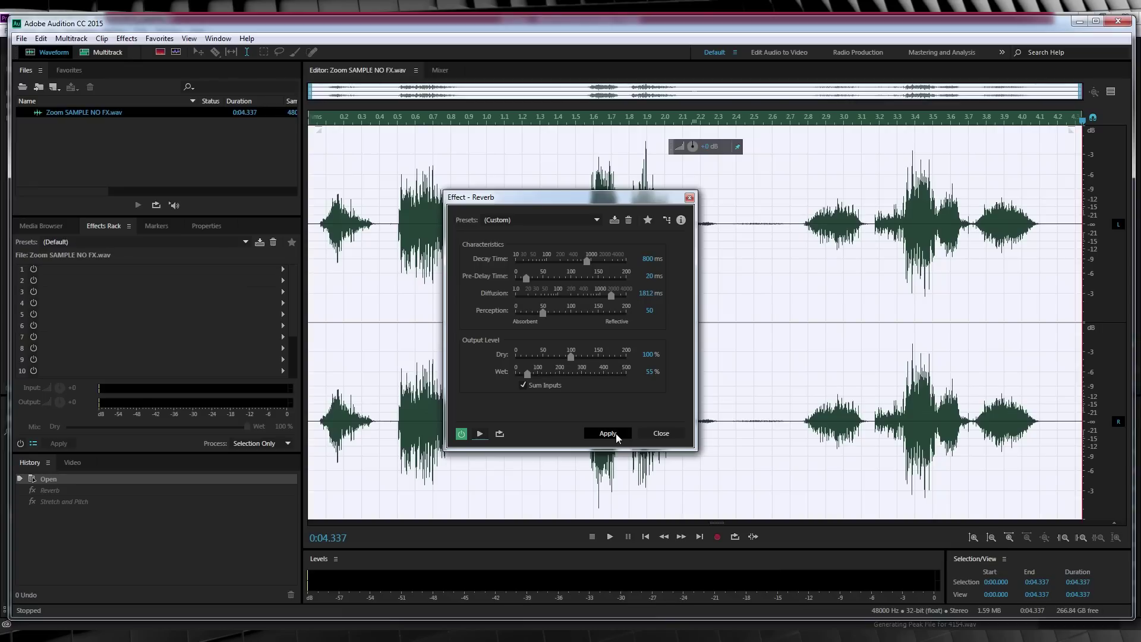
{"action": "left_click", "coordinate": [607, 433]}
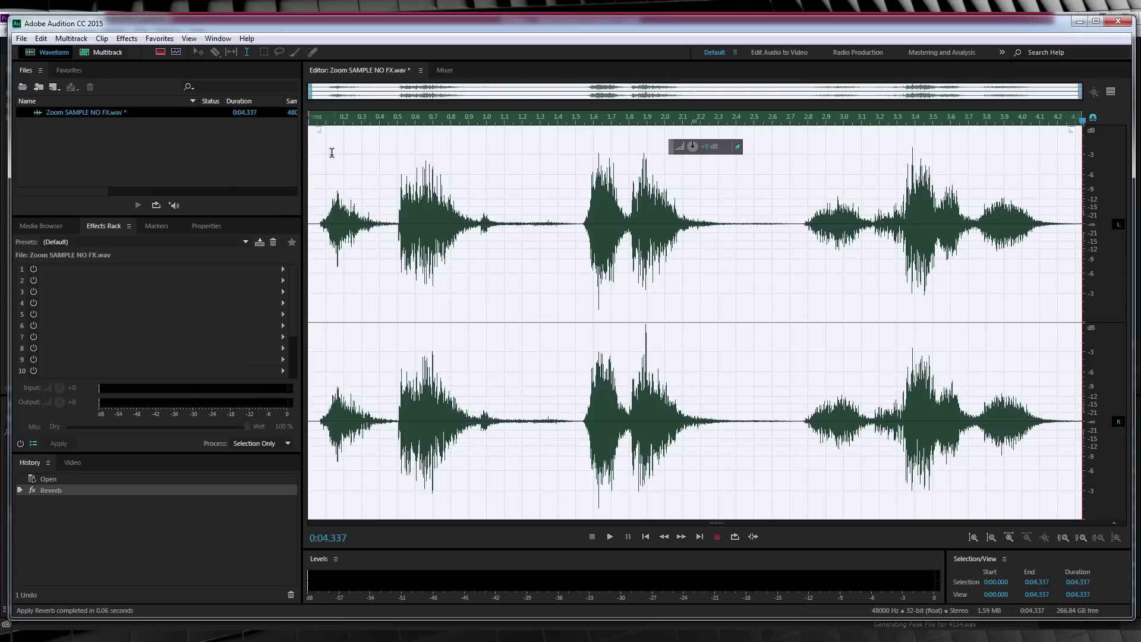
Open the Stretch and Pitch effect on the waveform and use the iZotope Radius algorithm
{"action": "left_click", "coordinate": [127, 38]}
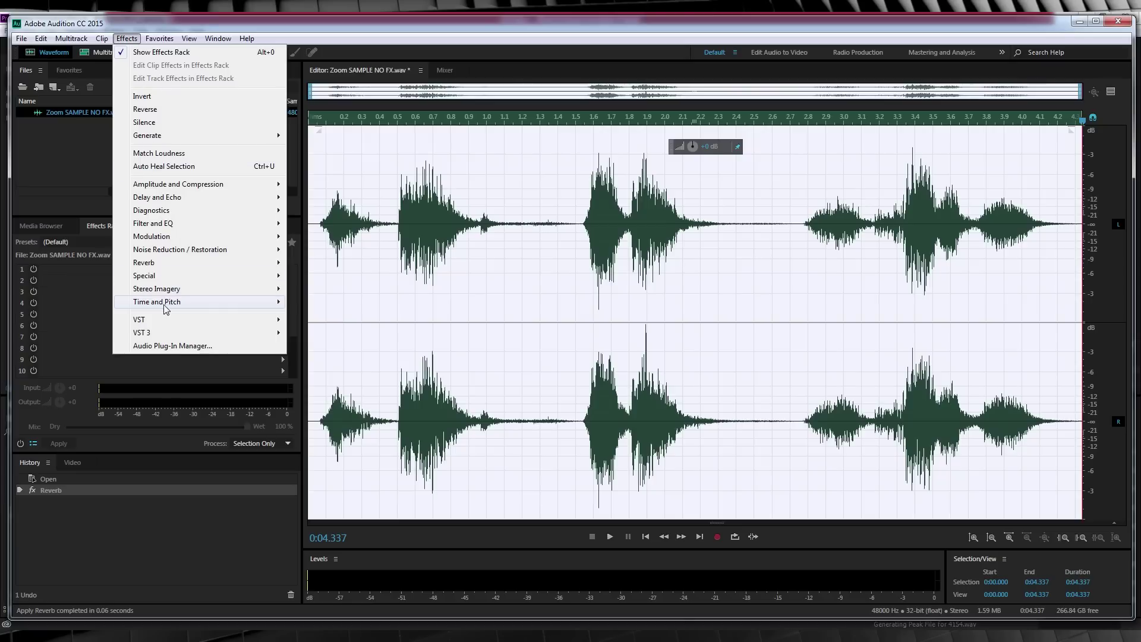
{"action": "mouse_move", "coordinate": [165, 303]}
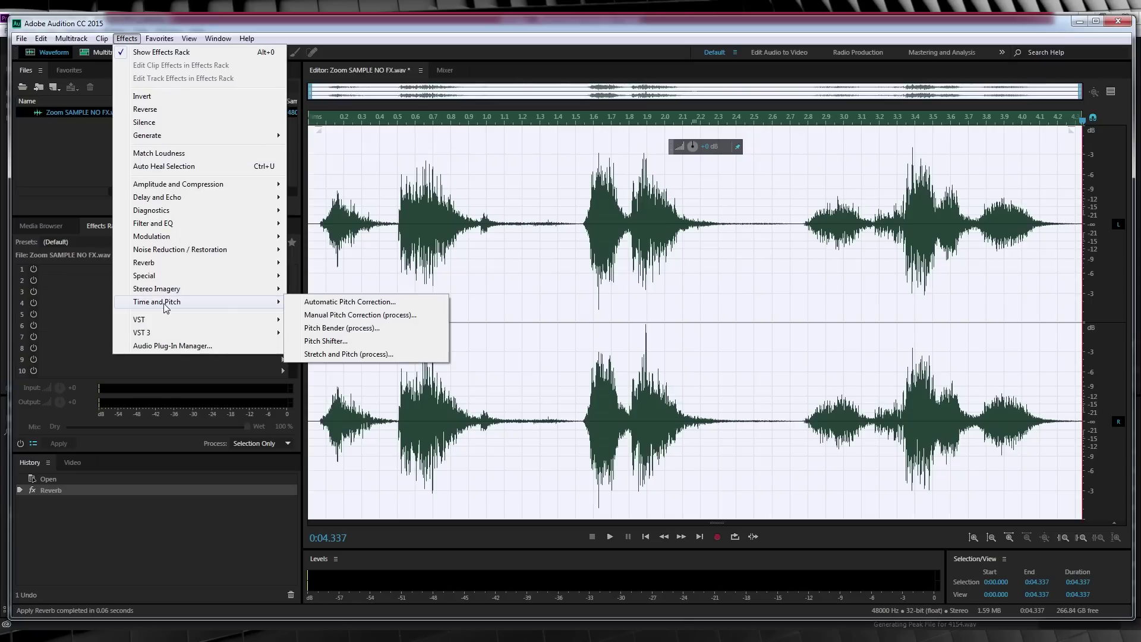
{"action": "left_click", "coordinate": [360, 354]}
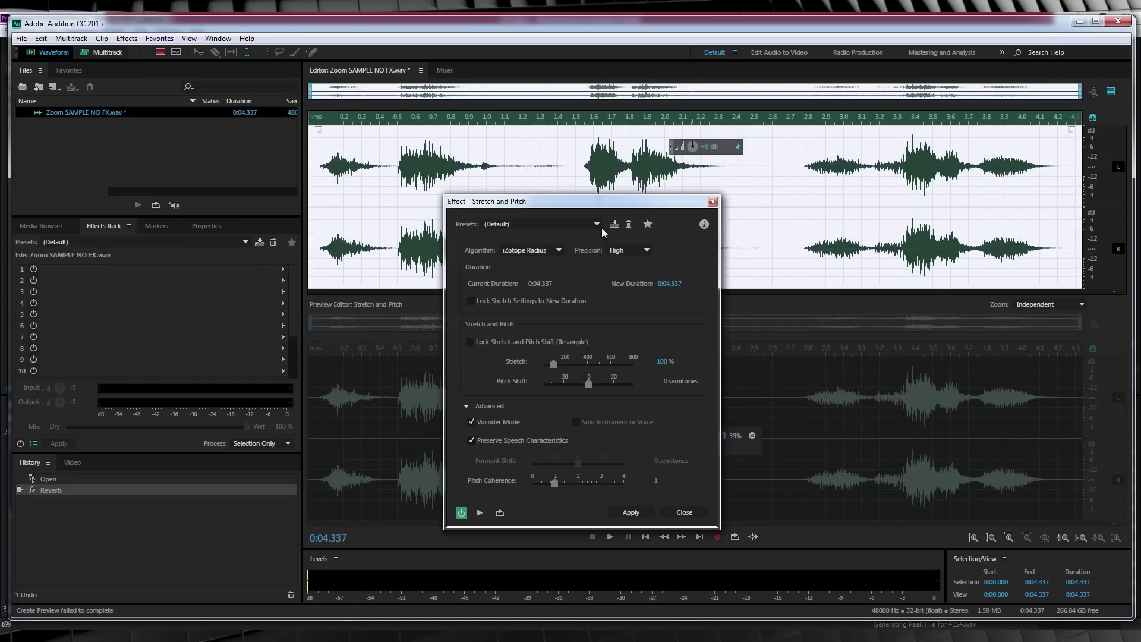
{"action": "left_click", "coordinate": [559, 250]}
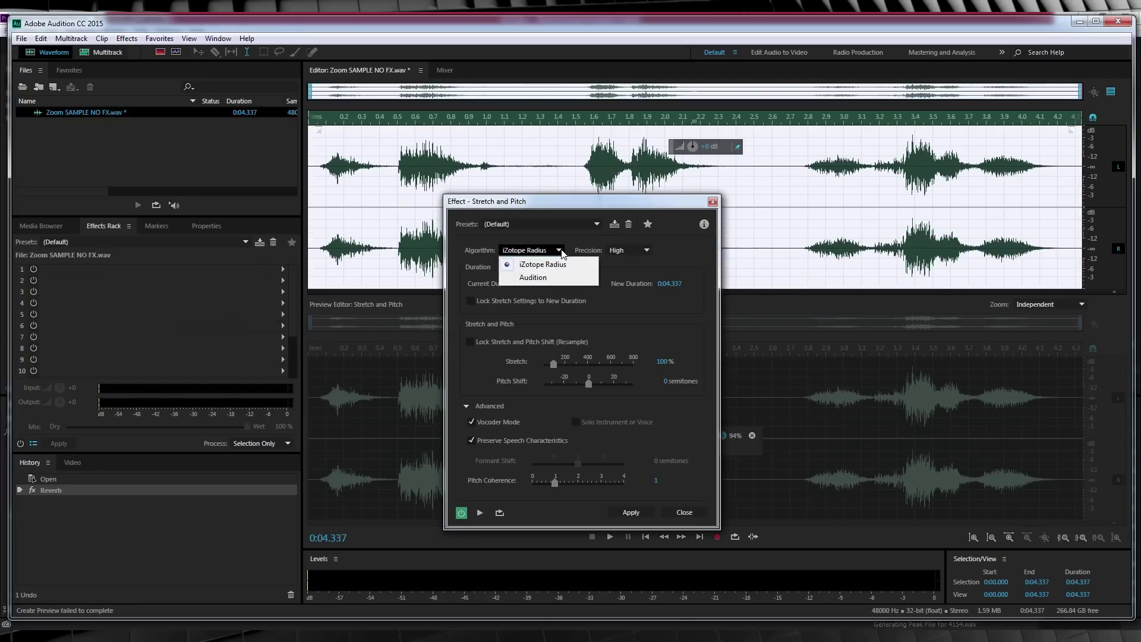
{"action": "left_click", "coordinate": [551, 266]}
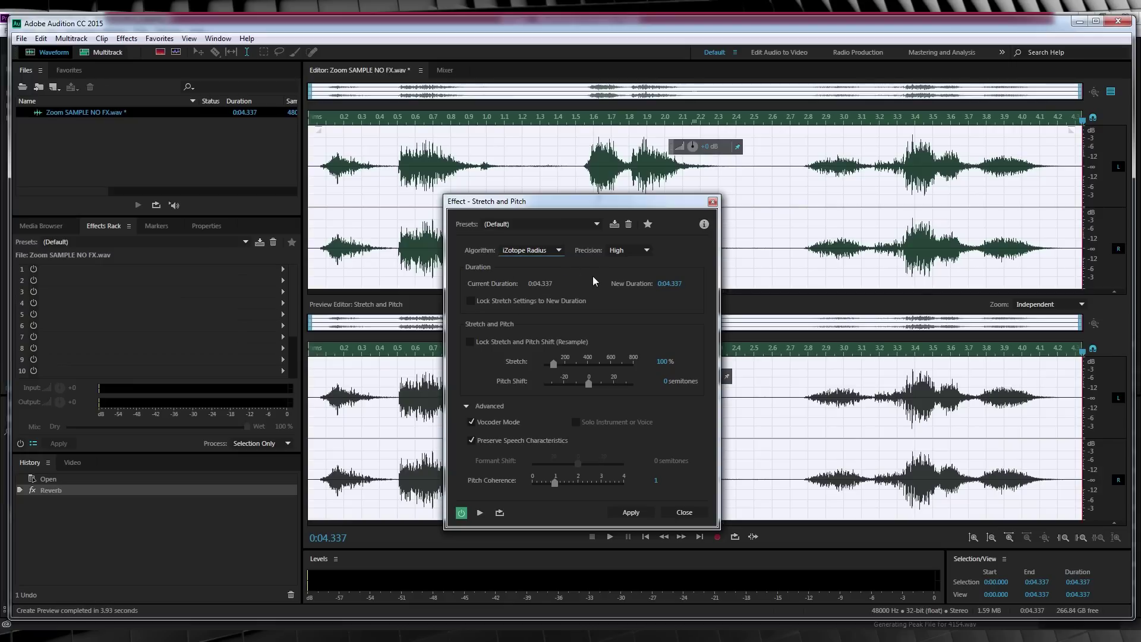
Lock stretch and pitch shift together, set the pitch shift to -3.5 semitones, preview the result, and apply it
{"action": "left_click", "coordinate": [471, 342]}
{"action": "left_click", "coordinate": [665, 382]}
{"action": "type", "text": "-"}
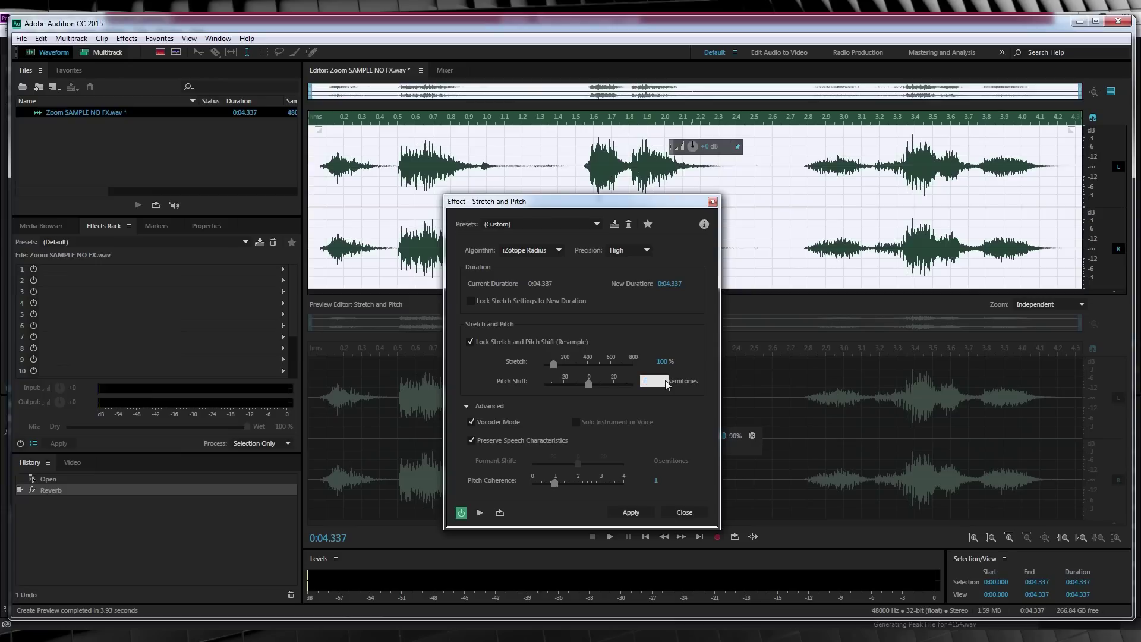
{"action": "type", "text": "3.5"}
{"action": "key", "text": "Return"}
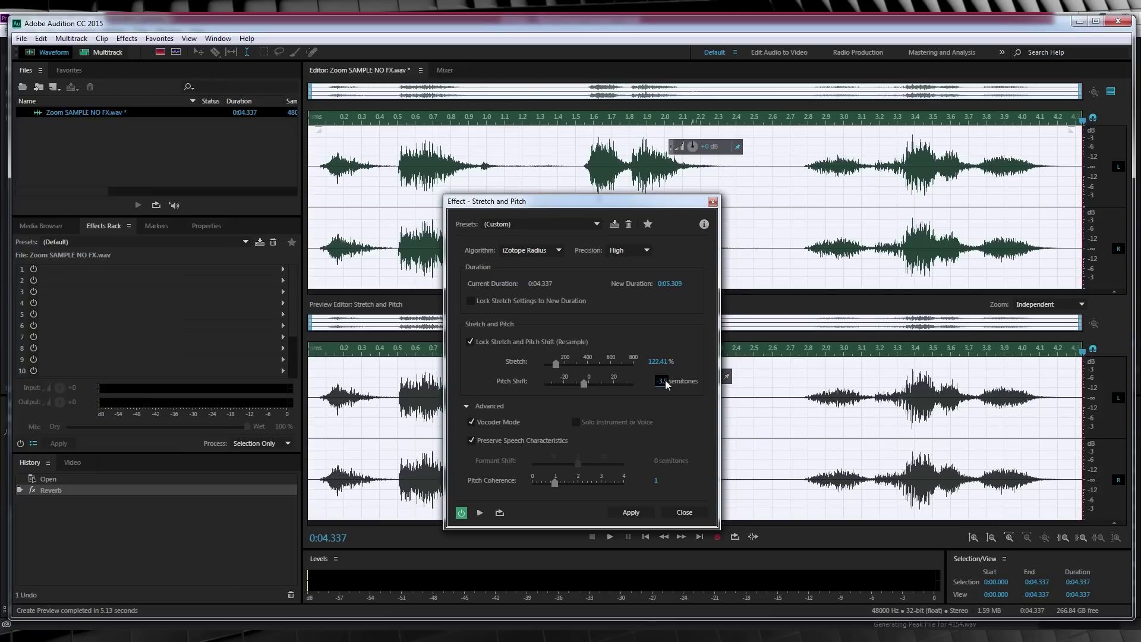
{"action": "left_click", "coordinate": [481, 513]}
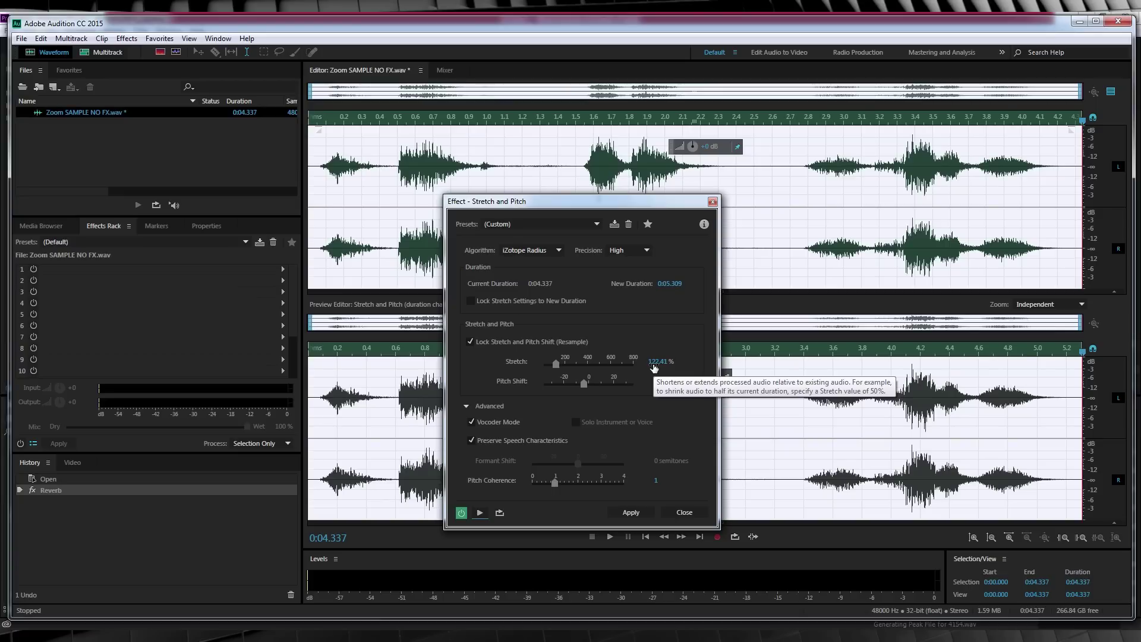
{"action": "left_click", "coordinate": [633, 512]}
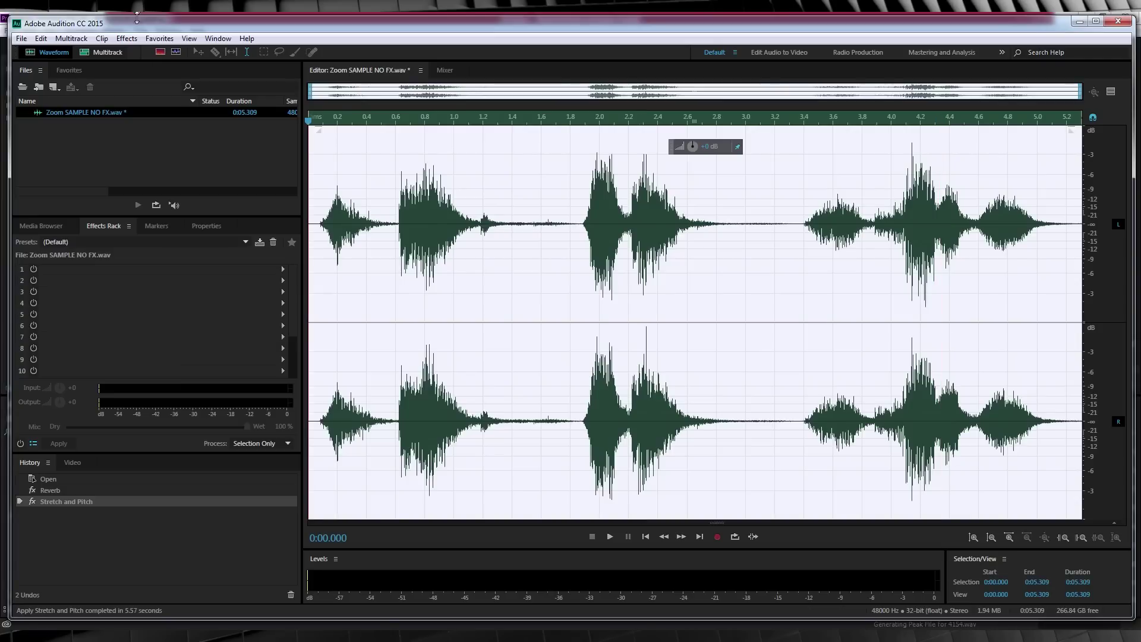
Reopen Stretch and Pitch, unlock stretch from pitch shift, and set the pitch shift to 0 semitones
{"action": "left_click", "coordinate": [135, 39]}
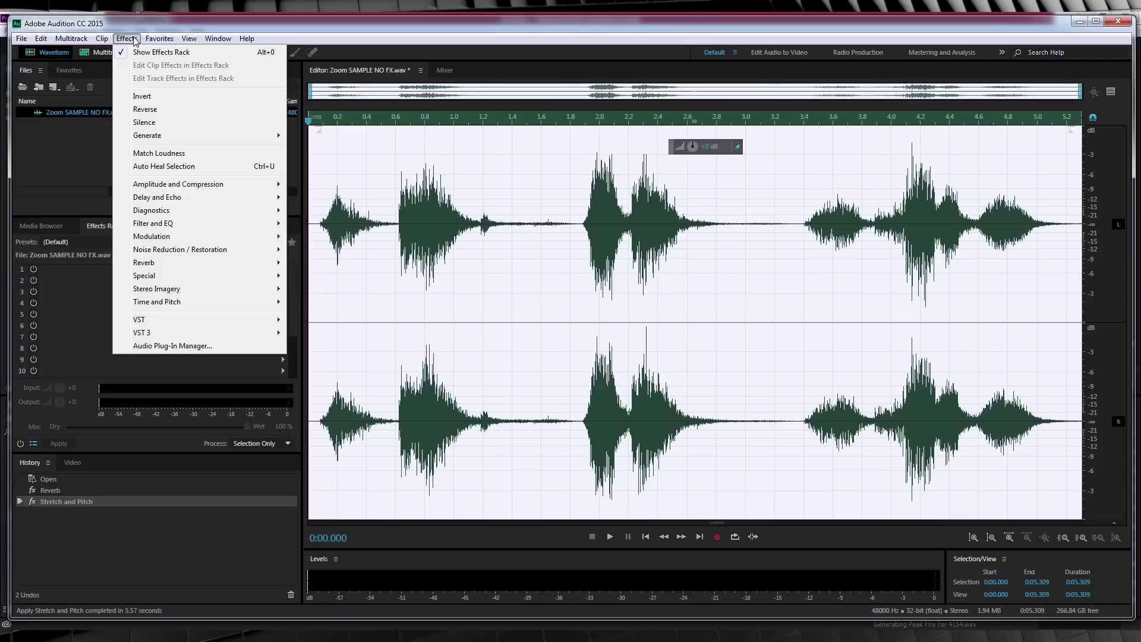
{"action": "mouse_move", "coordinate": [217, 301]}
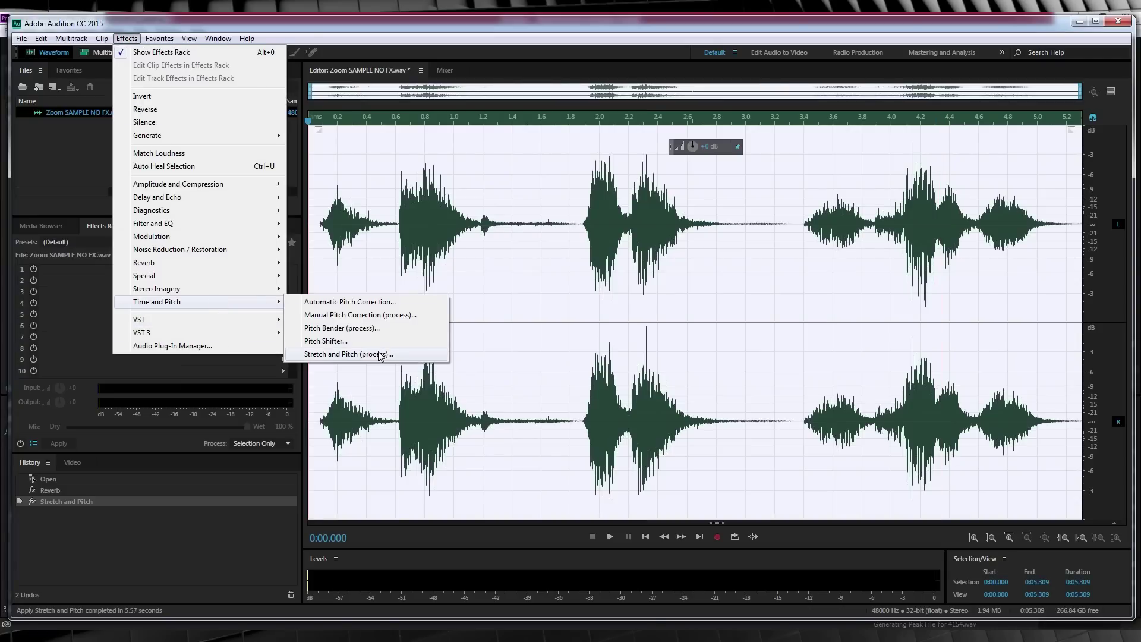
{"action": "left_click", "coordinate": [380, 354]}
{"action": "left_click", "coordinate": [470, 342]}
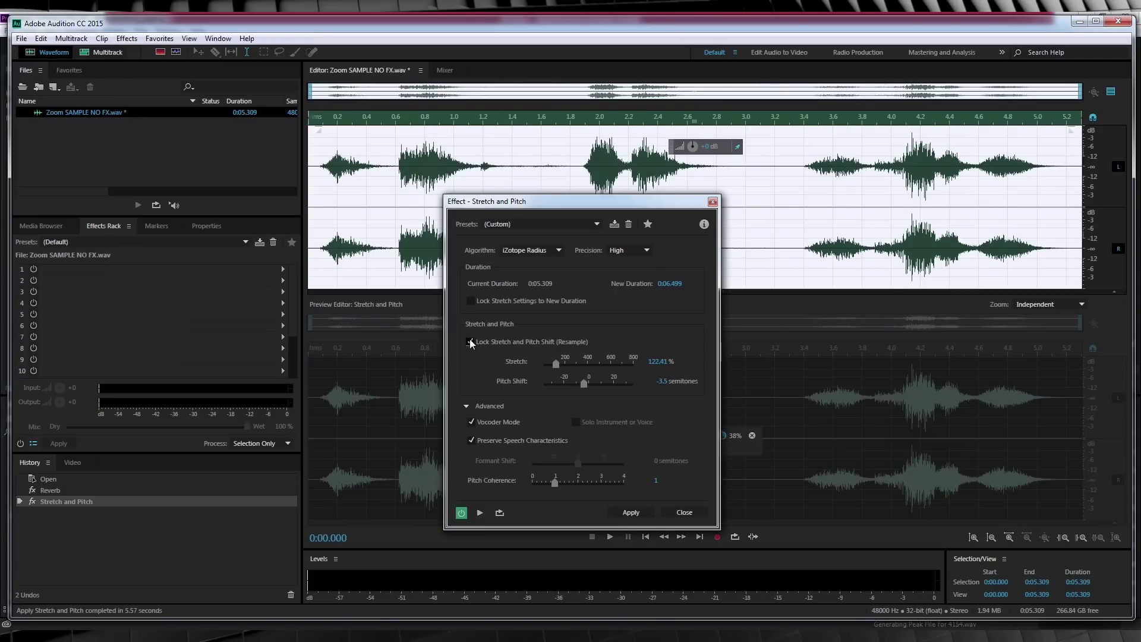
{"action": "left_click", "coordinate": [664, 381]}
{"action": "type", "text": "0"}
{"action": "key", "text": "Return"}
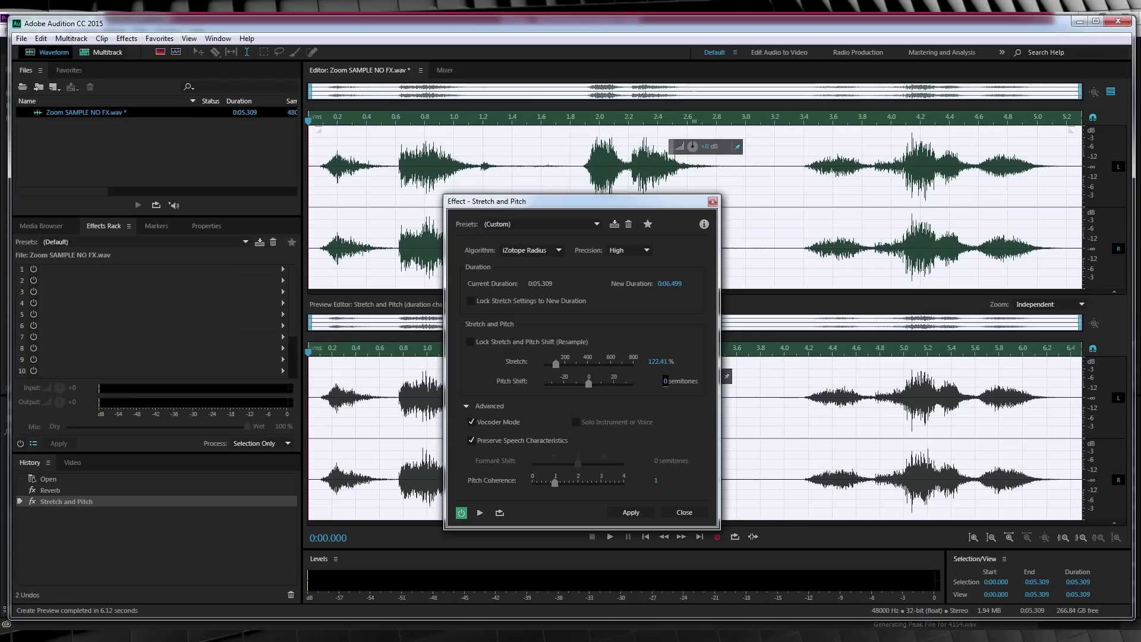
Switch to Calculator and multiply the stretch percentage above 100, 22.41, by 2
{"action": "key", "text": "alt+Tab"}
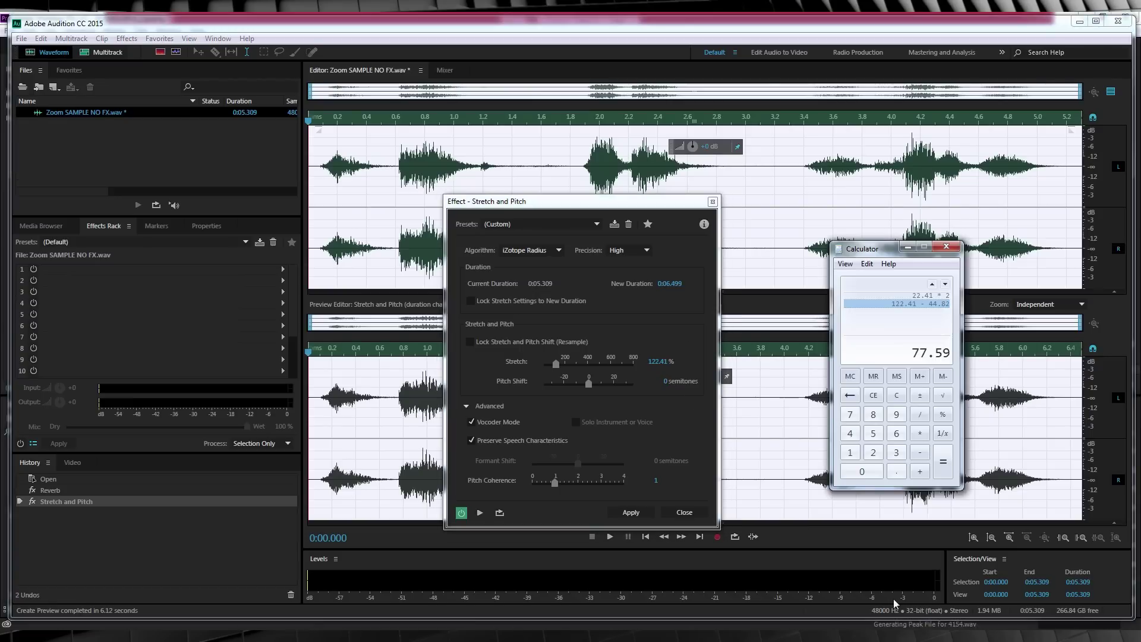
{"action": "left_click", "coordinate": [897, 396]}
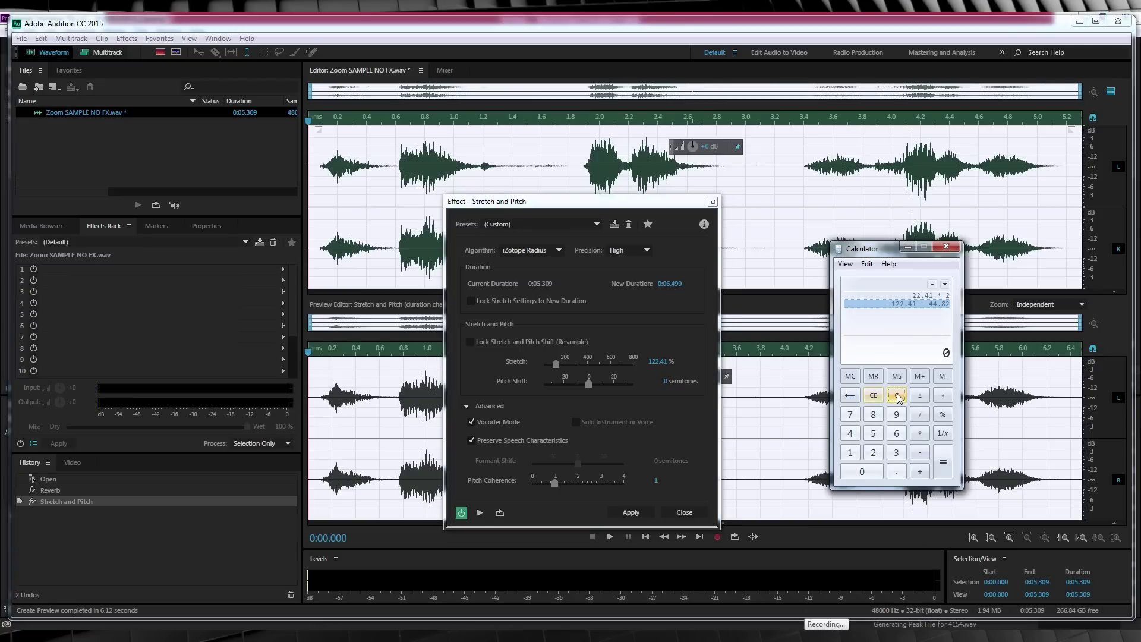
{"action": "double_click", "coordinate": [873, 453]}
{"action": "left_click", "coordinate": [896, 471]}
{"action": "left_click", "coordinate": [850, 433]}
{"action": "left_click", "coordinate": [850, 452]}
{"action": "left_click", "coordinate": [919, 433]}
{"action": "left_click", "coordinate": [873, 453]}
{"action": "left_click", "coordinate": [943, 463]}
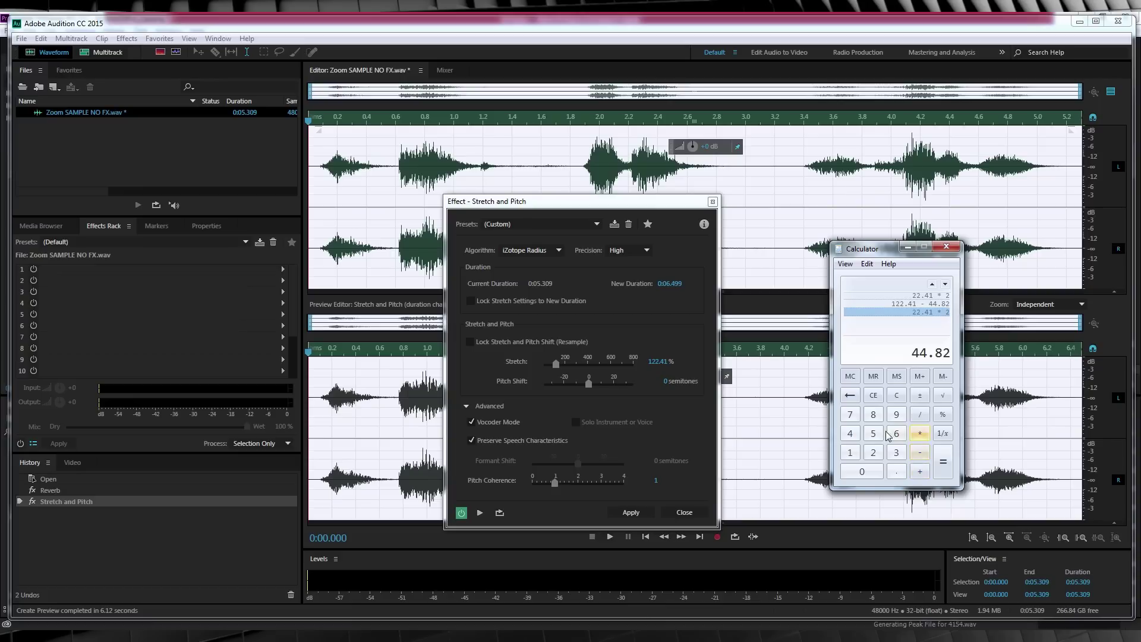
Clear the calculator and subtract 44.82 from 122.41 to get the compensating stretch percentage
{"action": "left_click", "coordinate": [897, 395]}
{"action": "left_click", "coordinate": [850, 452]}
{"action": "left_click", "coordinate": [873, 452]}
{"action": "left_click", "coordinate": [873, 453]}
{"action": "left_click", "coordinate": [897, 472]}
{"action": "left_click", "coordinate": [850, 433]}
{"action": "left_click", "coordinate": [850, 453]}
{"action": "left_click", "coordinate": [920, 453]}
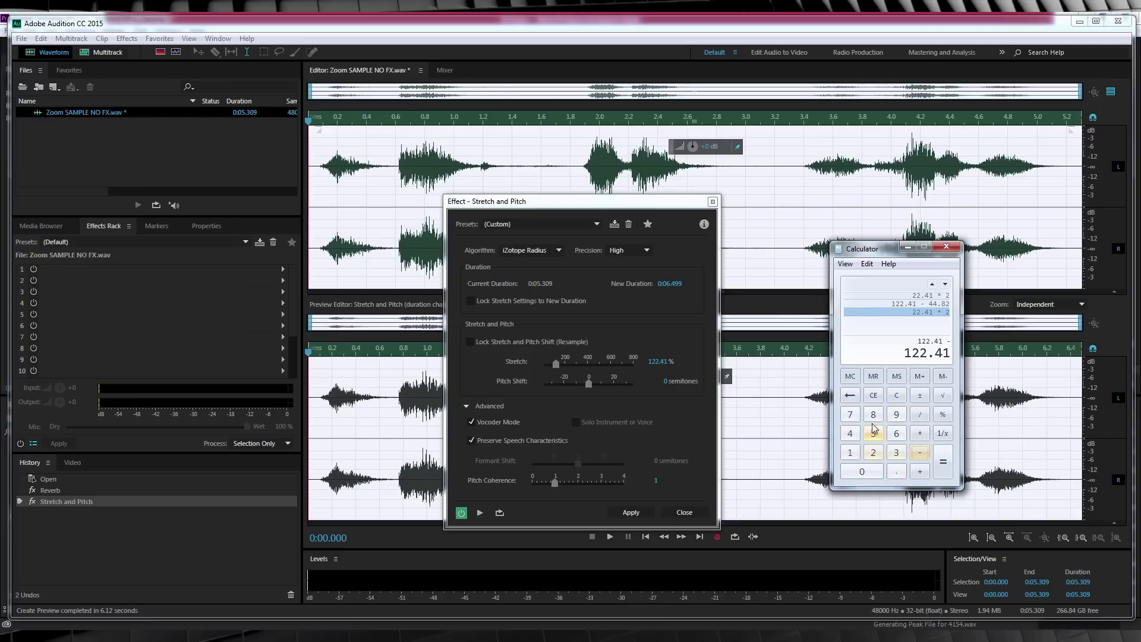
{"action": "left_click", "coordinate": [850, 434]}
{"action": "left_click", "coordinate": [850, 433]}
{"action": "left_click", "coordinate": [896, 472]}
{"action": "left_click", "coordinate": [873, 414]}
{"action": "left_click", "coordinate": [873, 453]}
{"action": "left_click", "coordinate": [943, 462]}
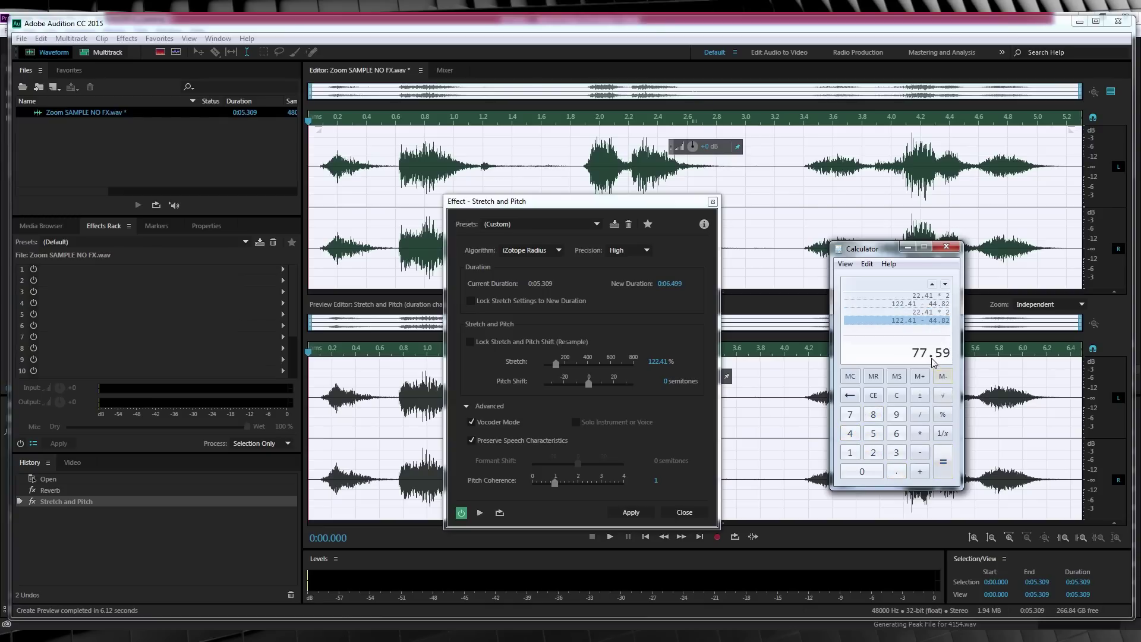
Set the stretch to 77.59% in the Stretch and Pitch effect and preview the result
{"action": "left_click", "coordinate": [653, 361]}
{"action": "type", "text": "77.59"}
{"action": "key", "text": "Return"}
{"action": "left_click", "coordinate": [479, 512]}
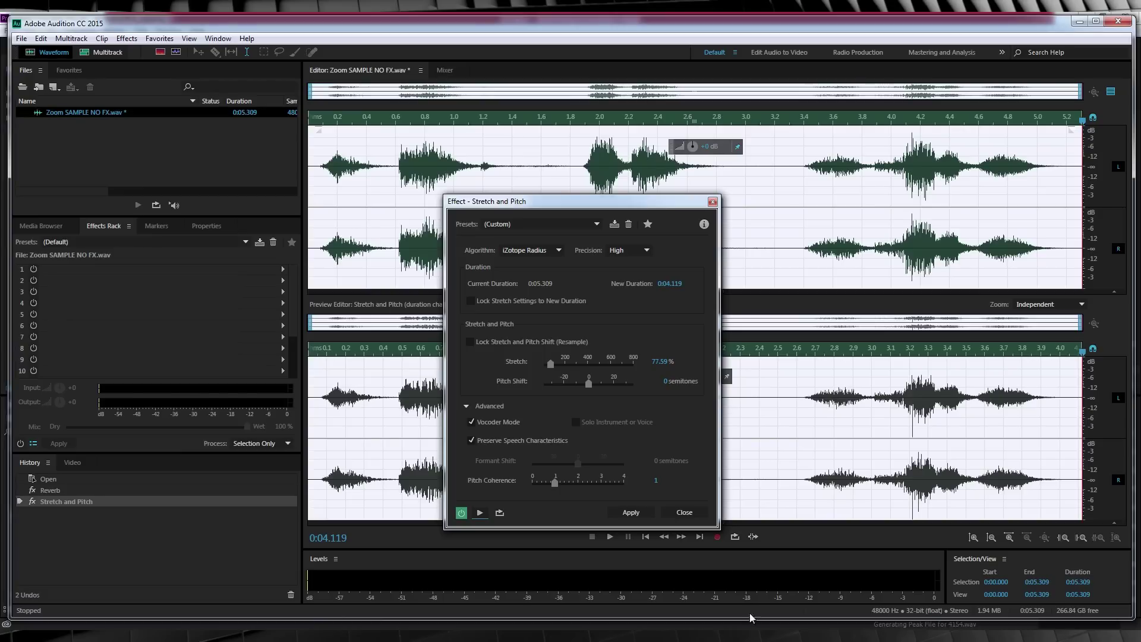
Return to Calculator, compute 60 minus 130, and close the calculator
{"action": "key", "text": "alt+Tab"}
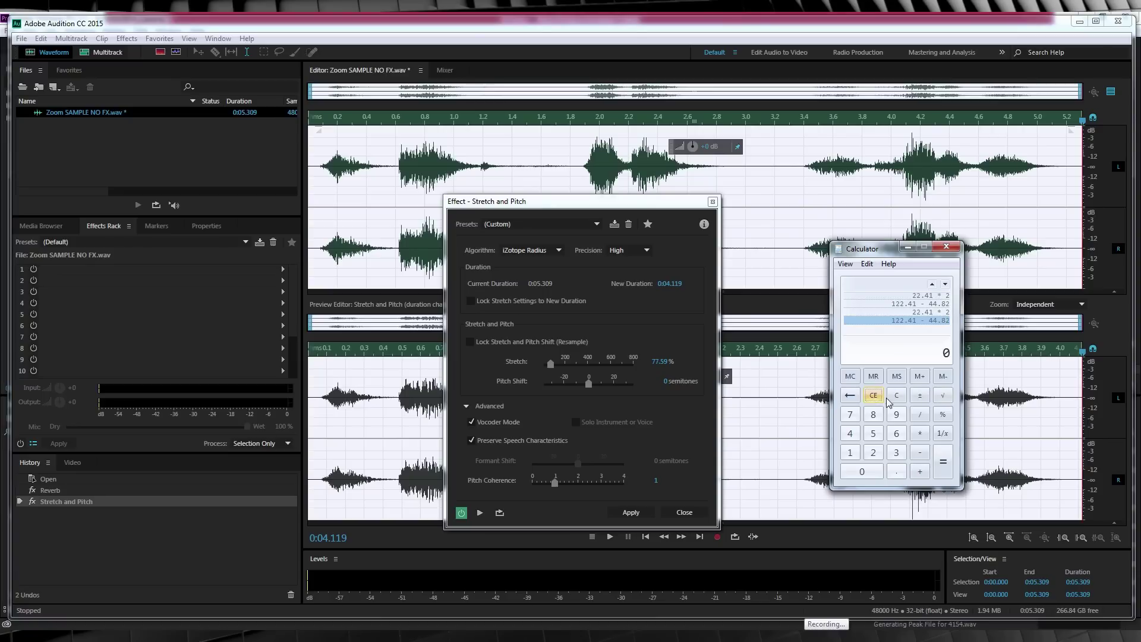
{"action": "left_click", "coordinate": [850, 453]}
{"action": "left_click", "coordinate": [896, 453]}
{"action": "left_click", "coordinate": [874, 471]}
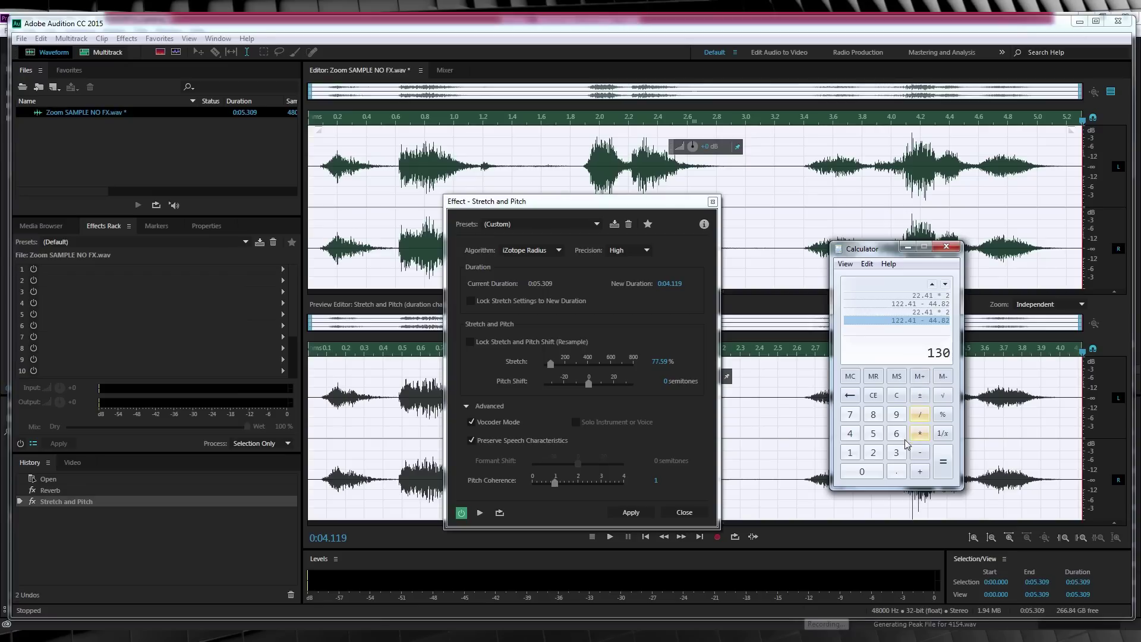
{"action": "left_click", "coordinate": [896, 395]}
{"action": "left_click", "coordinate": [898, 435]}
{"action": "left_click", "coordinate": [862, 472]}
{"action": "left_click", "coordinate": [920, 458]}
{"action": "type", "text": "130"}
{"action": "left_click", "coordinate": [938, 469]}
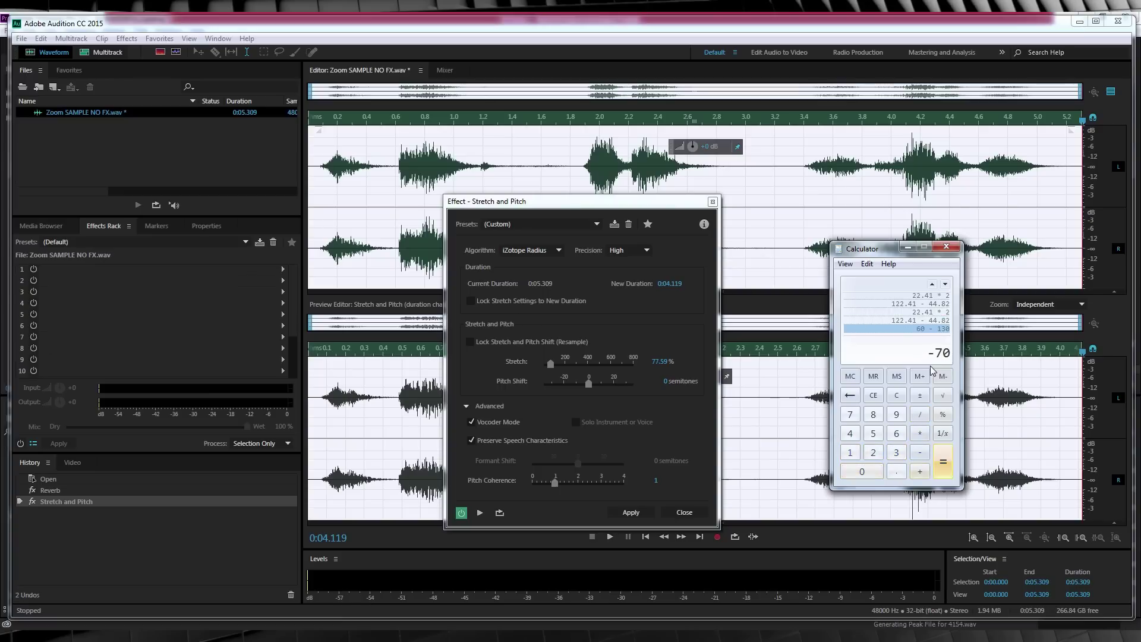
{"action": "left_click", "coordinate": [945, 247]}
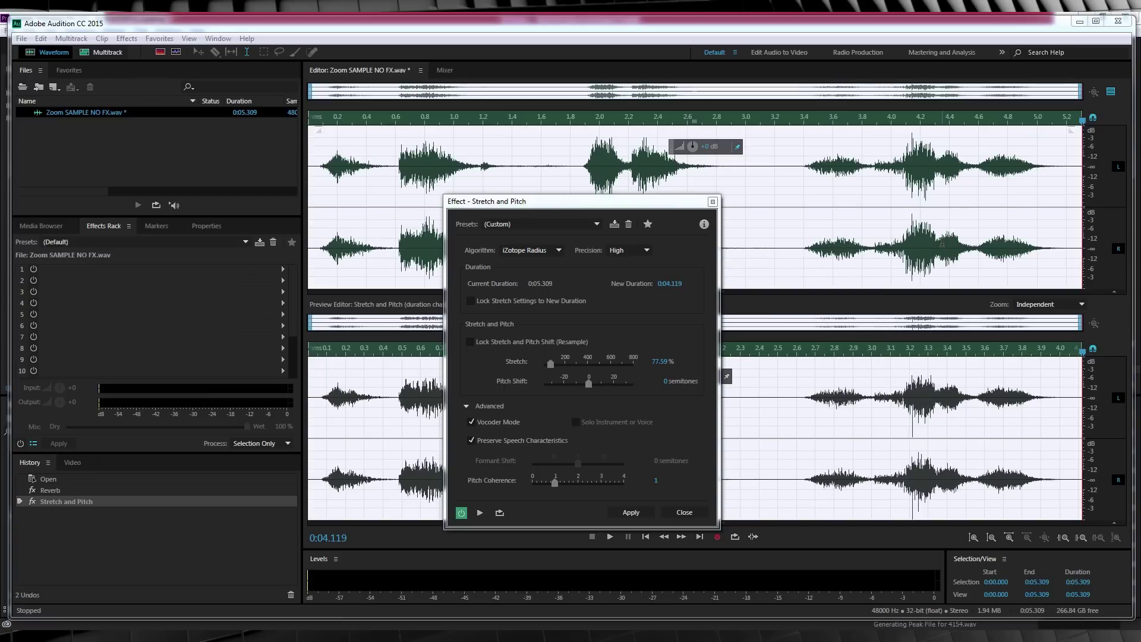
Apply the 77.59% stretch and copy the whole processed waveform to a new file
{"action": "left_click", "coordinate": [631, 512]}
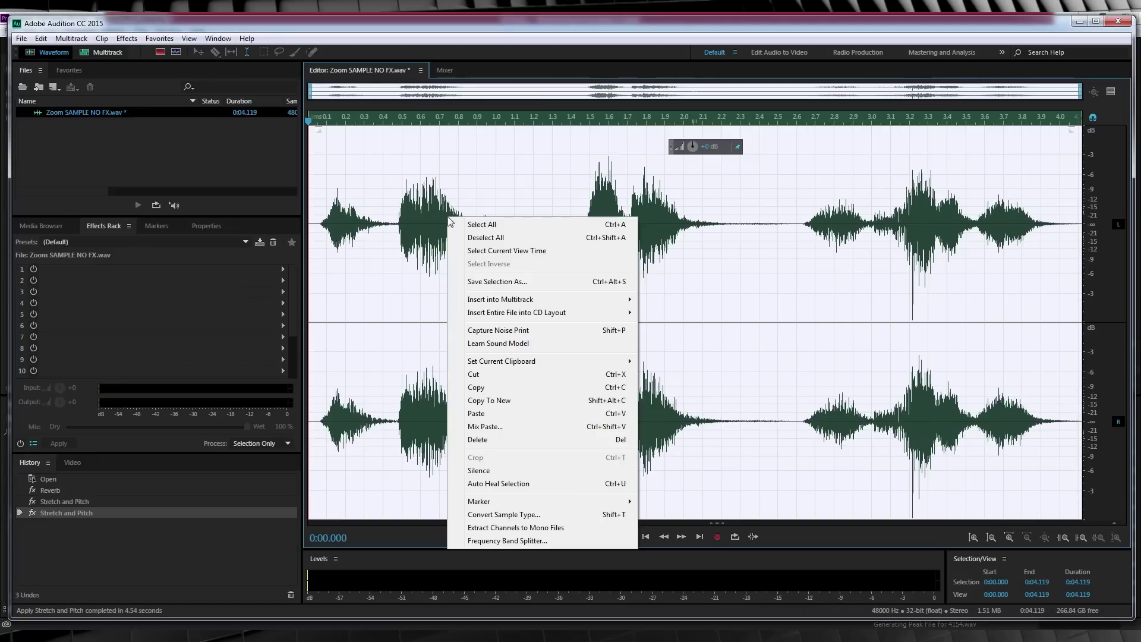
{"action": "left_click", "coordinate": [509, 401]}
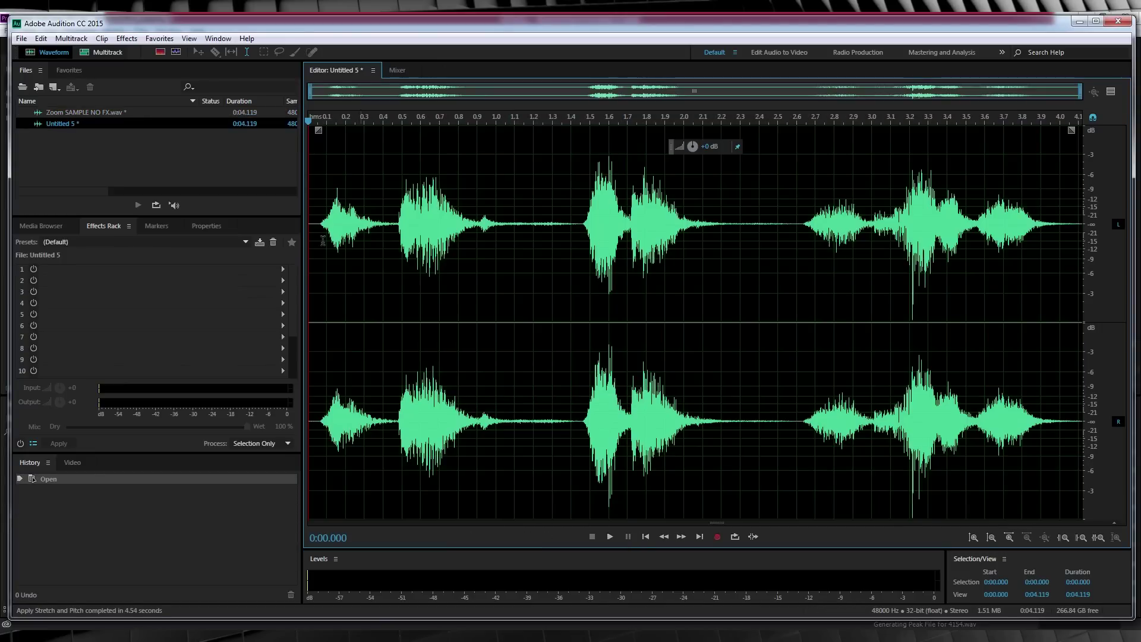
Open the Stretch and Pitch effect for the copied file Untitled 5 and set the stretch to 100%
{"action": "left_click", "coordinate": [67, 123]}
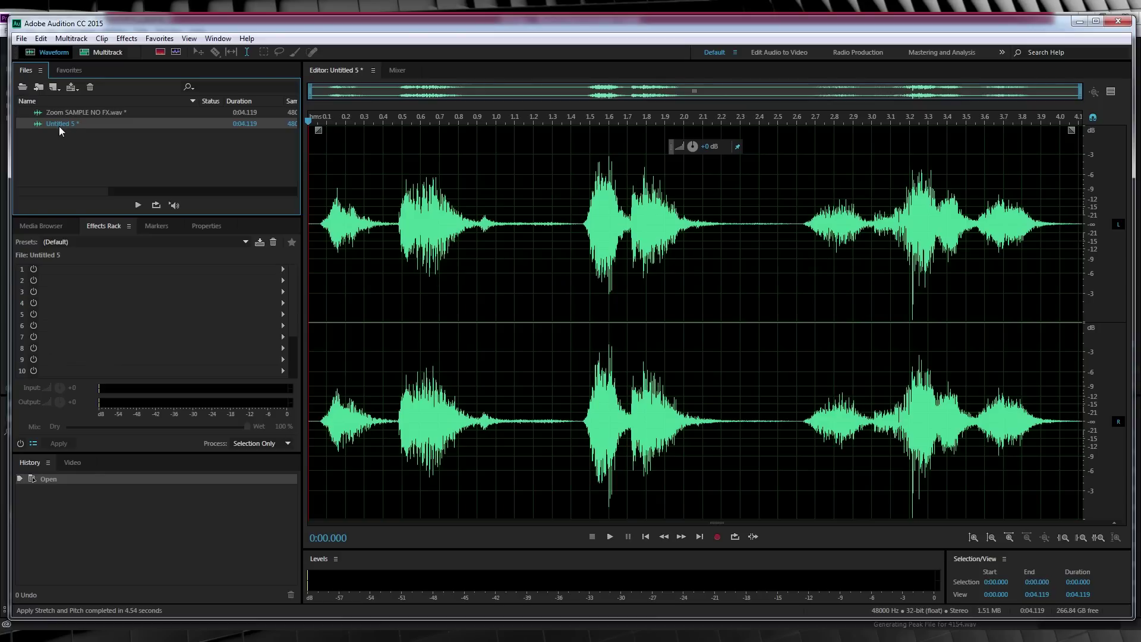
{"action": "left_click", "coordinate": [134, 40]}
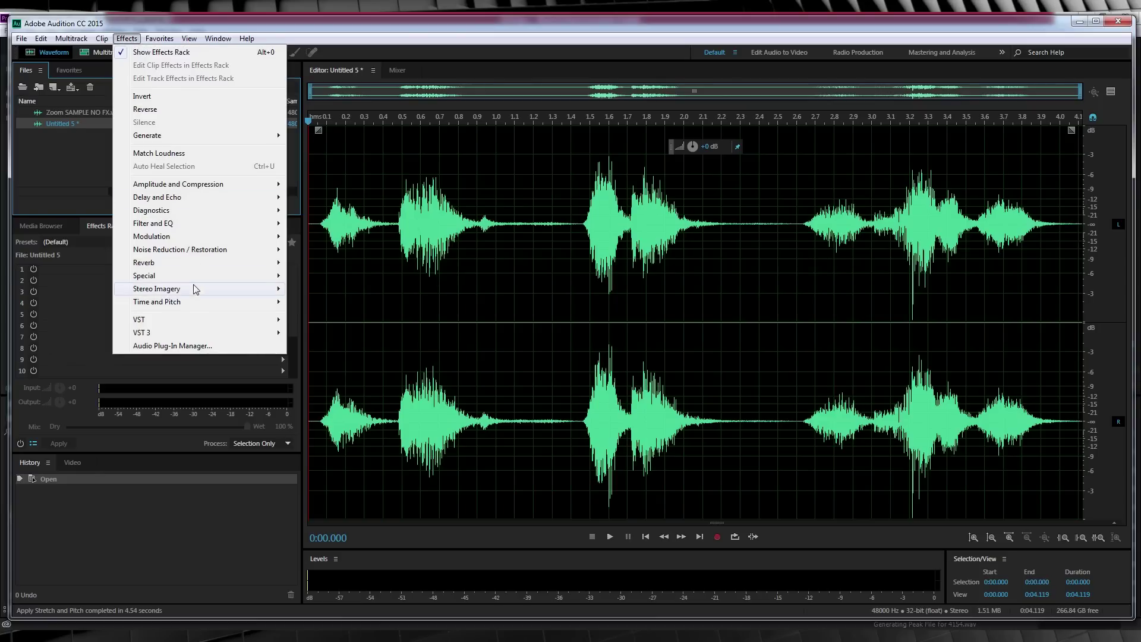
{"action": "mouse_move", "coordinate": [193, 301]}
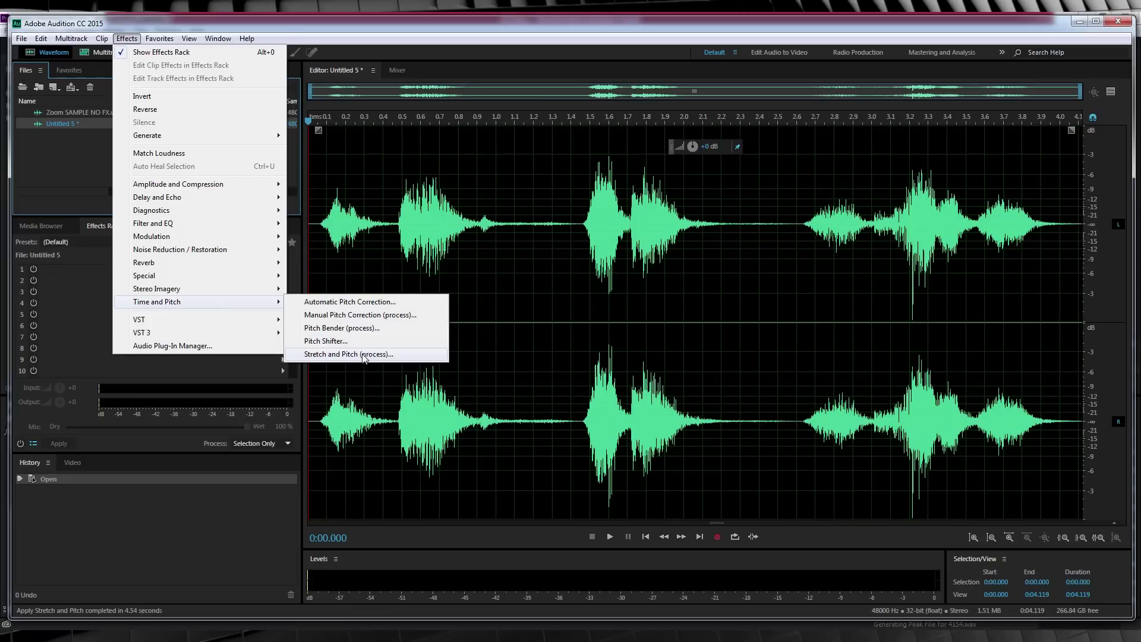
{"action": "left_click", "coordinate": [364, 355]}
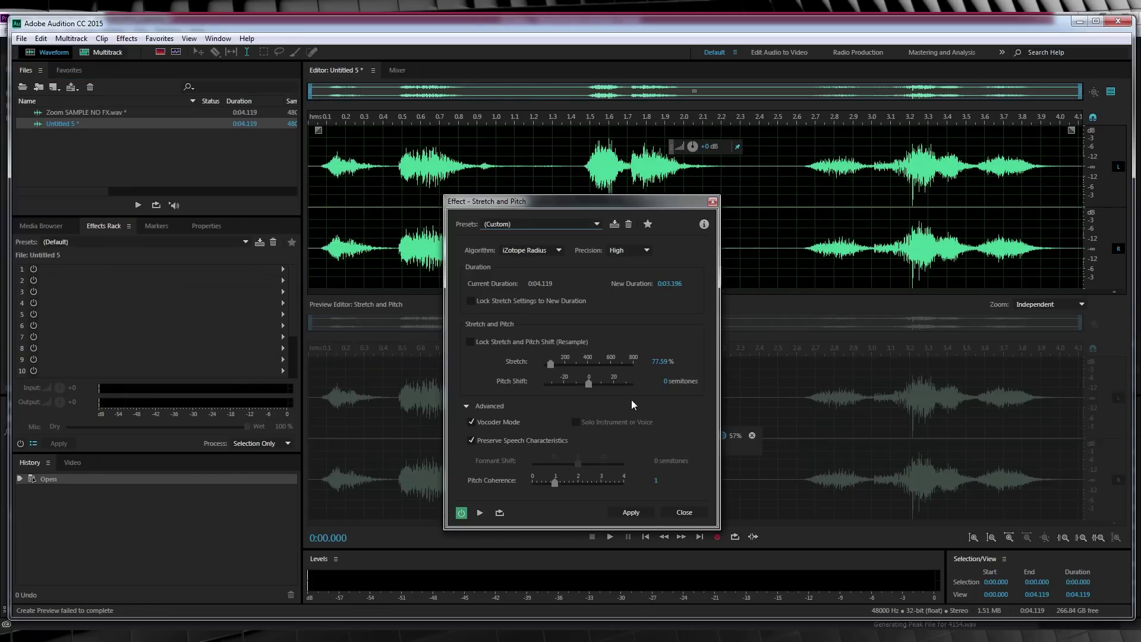
{"action": "left_click", "coordinate": [666, 381]}
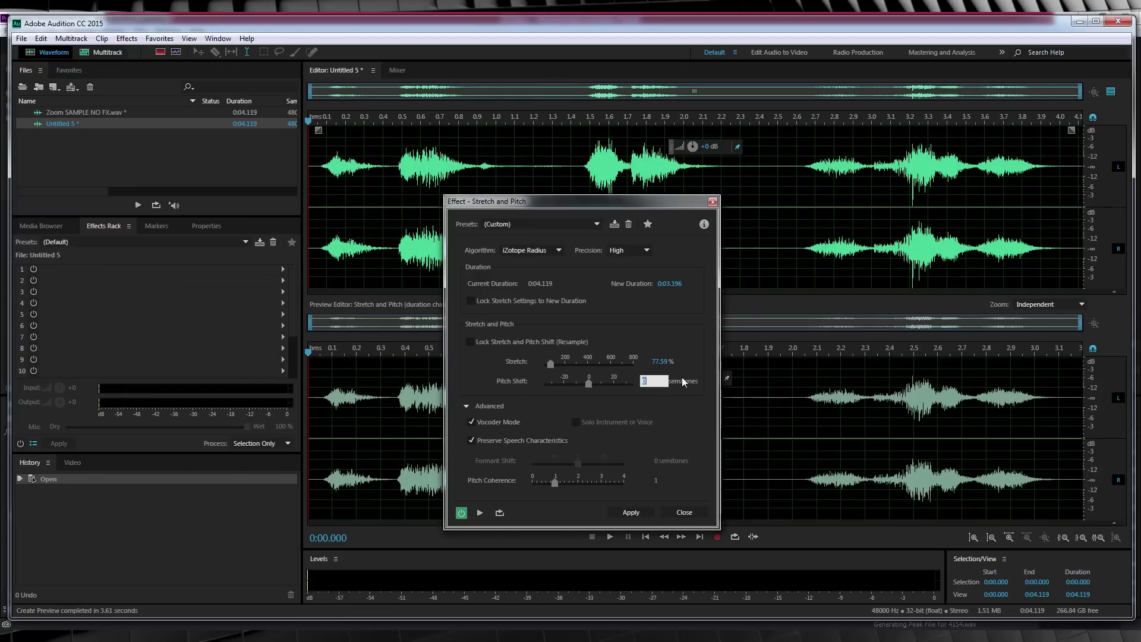
{"action": "left_click", "coordinate": [660, 361]}
{"action": "type", "text": "100"}
{"action": "key", "text": "Return"}
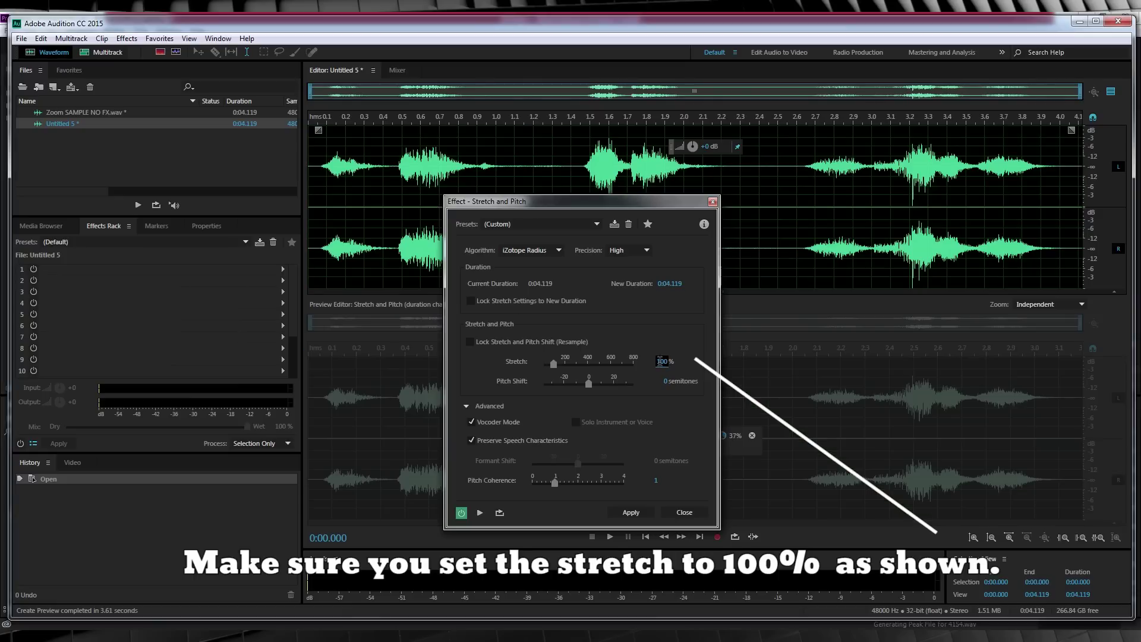
Set the pitch shift to 3 semitones, preview the result and apply the effect to the copy
{"action": "left_click", "coordinate": [666, 381]}
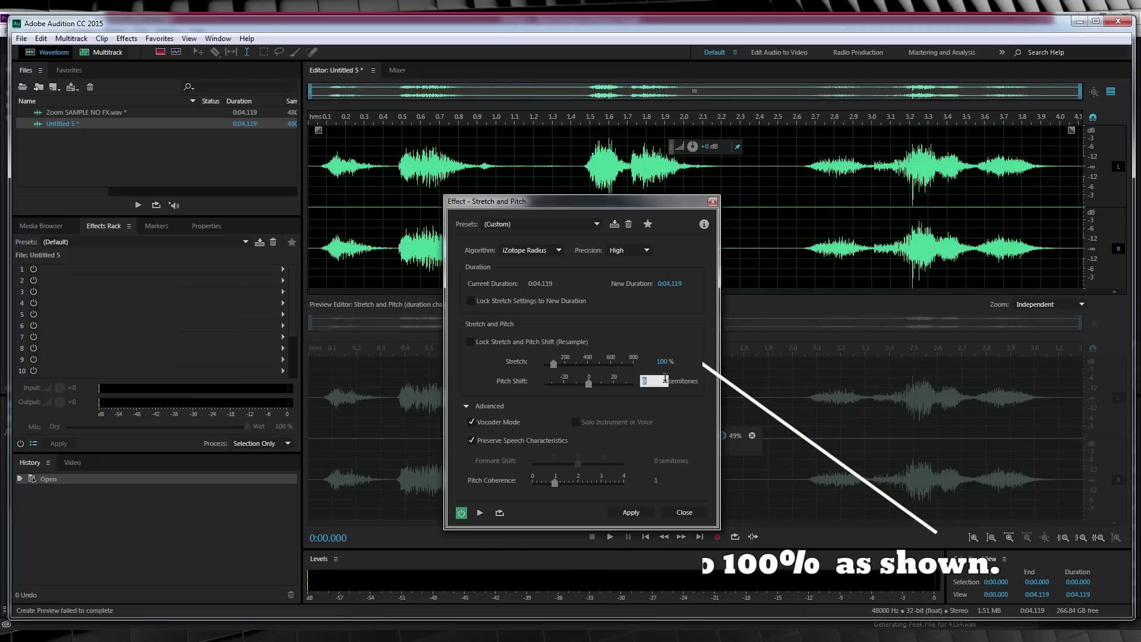
{"action": "type", "text": "3"}
{"action": "key", "text": "Return"}
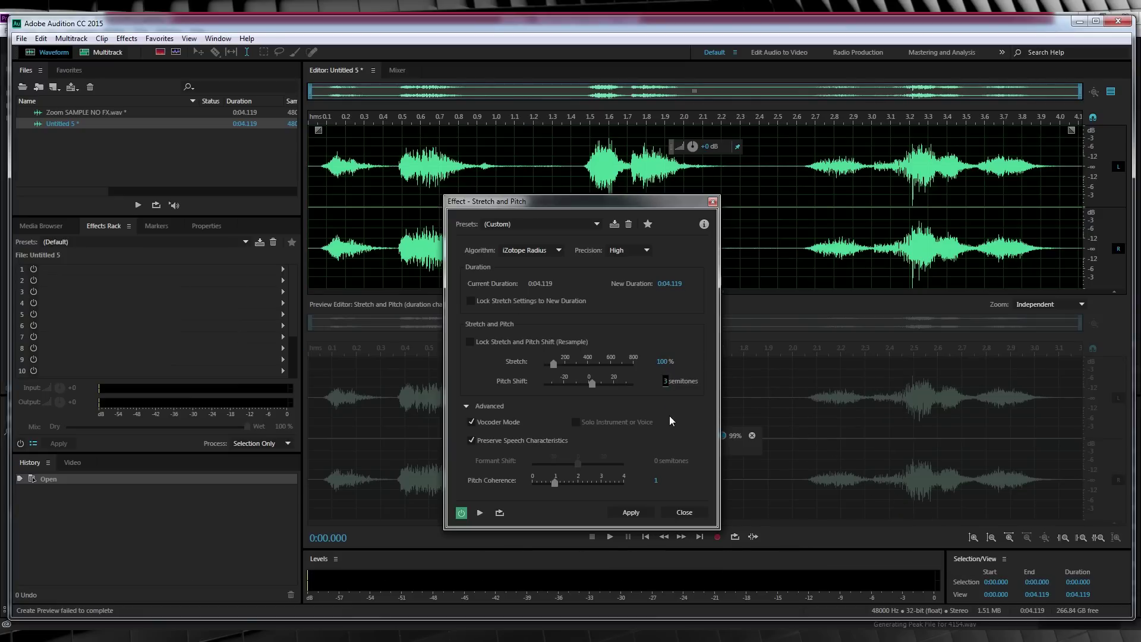
{"action": "left_click", "coordinate": [480, 514]}
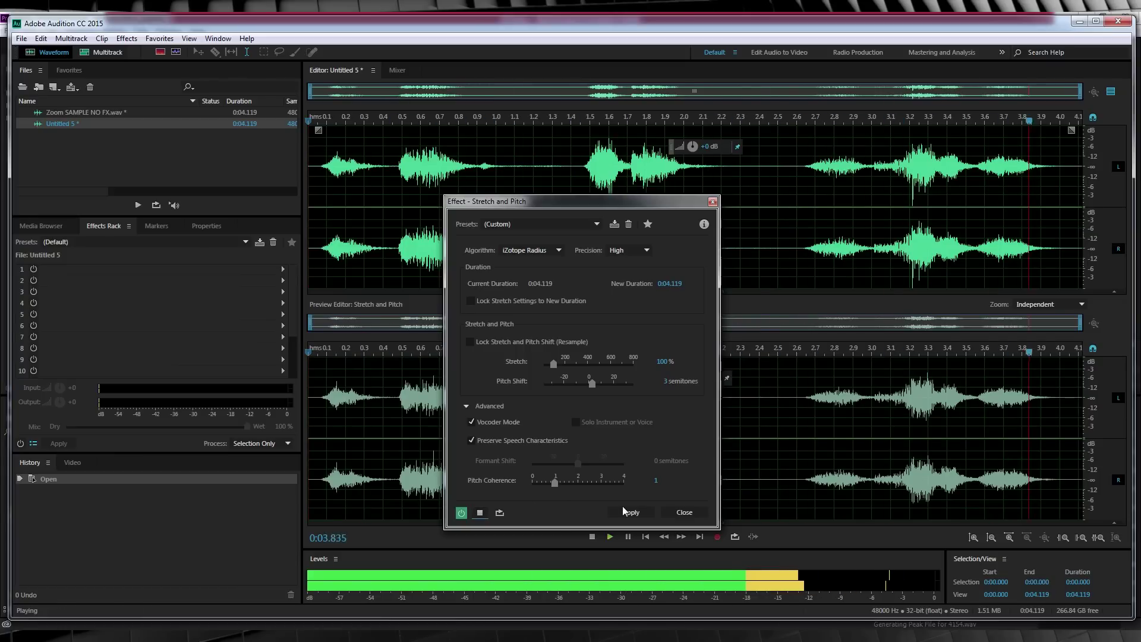
{"action": "left_click", "coordinate": [640, 512]}
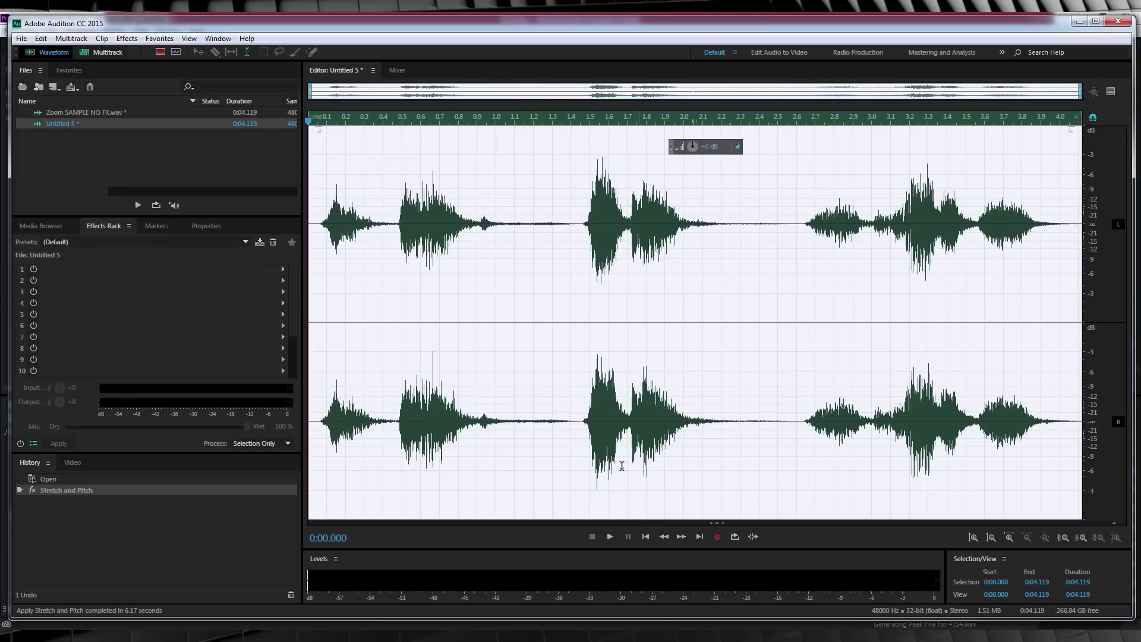
Check the Multitrack Clips preferences for crossfading, clip insertion and default stretch mode
{"action": "left_click", "coordinate": [98, 146]}
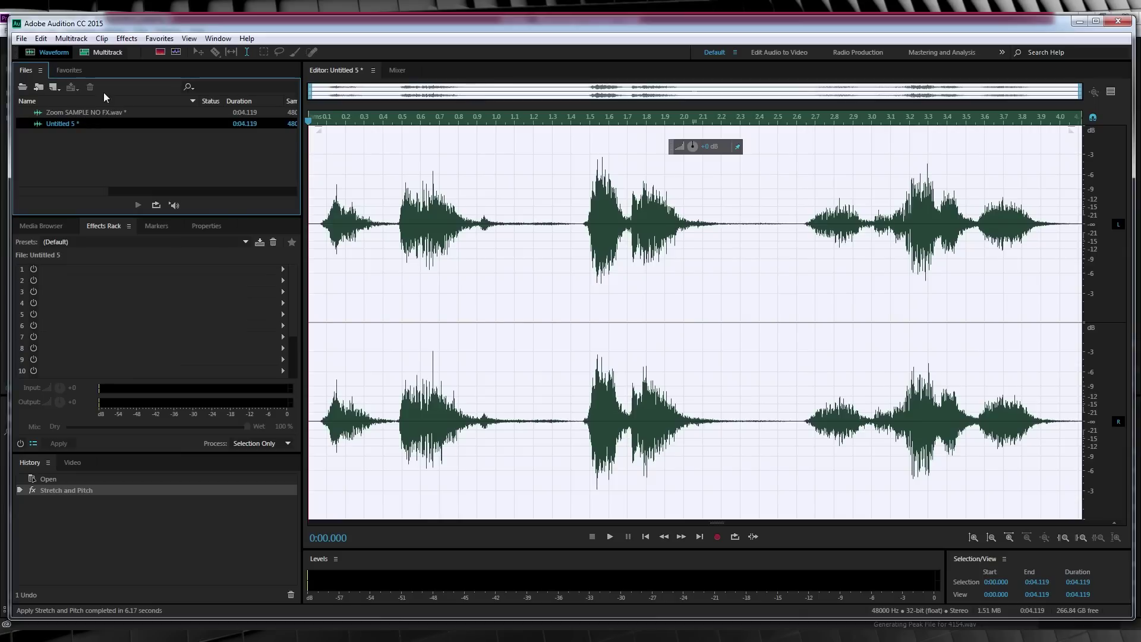
{"action": "left_click", "coordinate": [39, 38]}
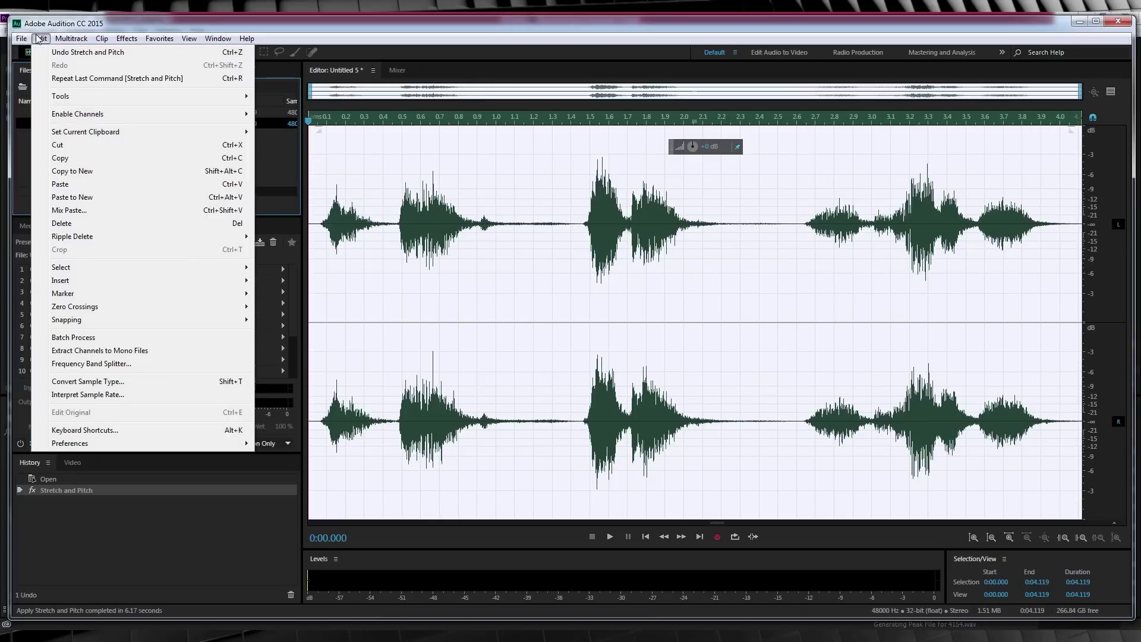
{"action": "mouse_move", "coordinate": [104, 447]}
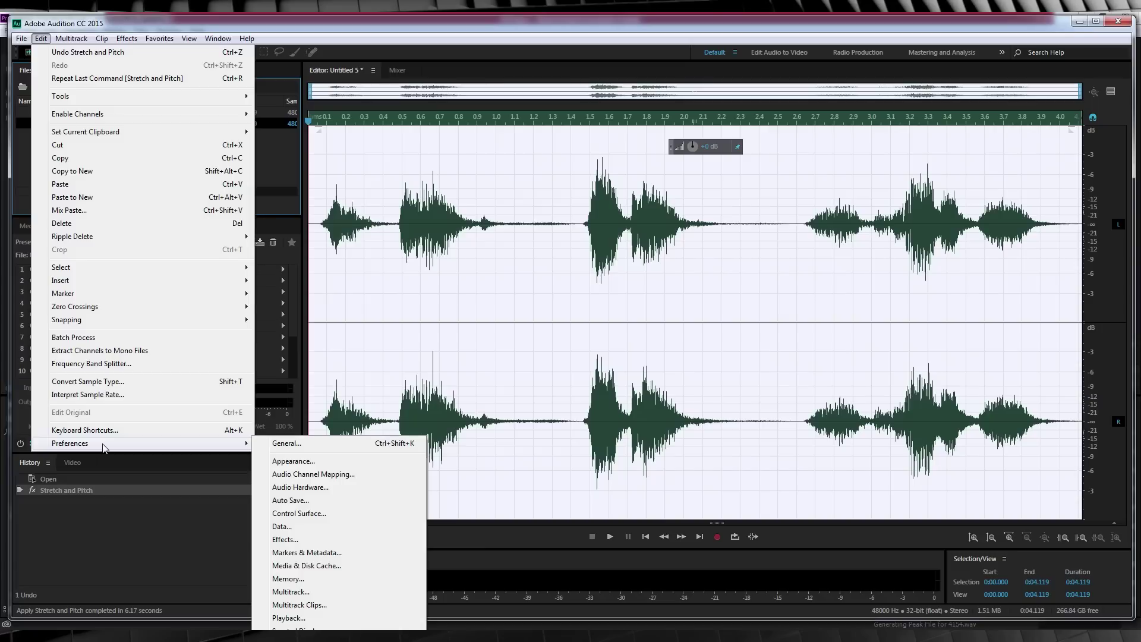
{"action": "left_click", "coordinate": [299, 607]}
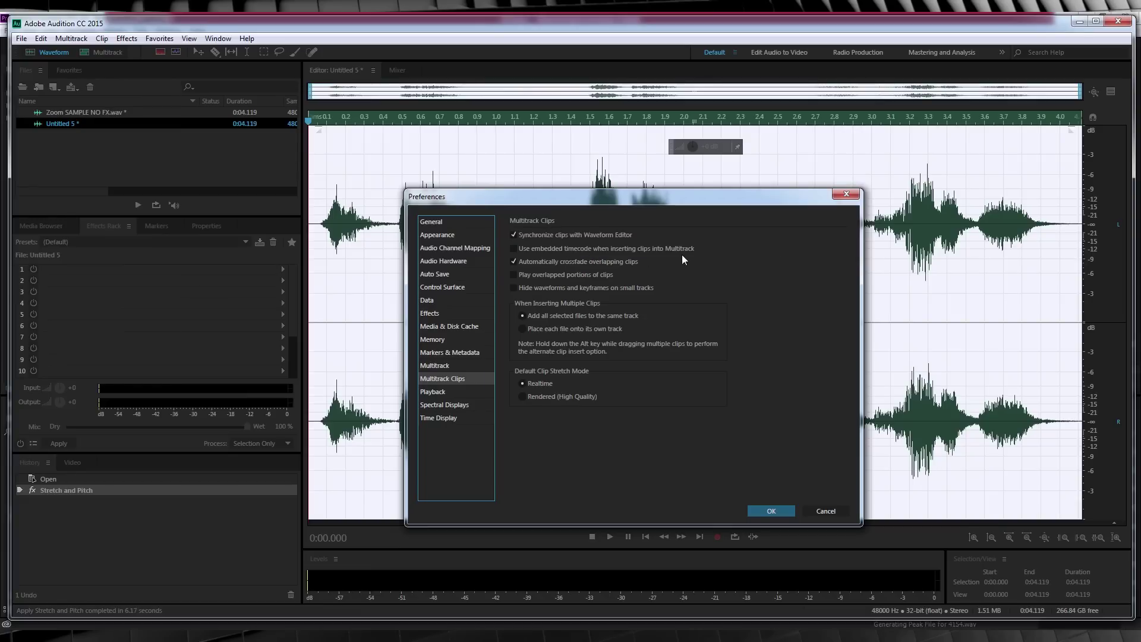
{"action": "left_click", "coordinate": [771, 512]}
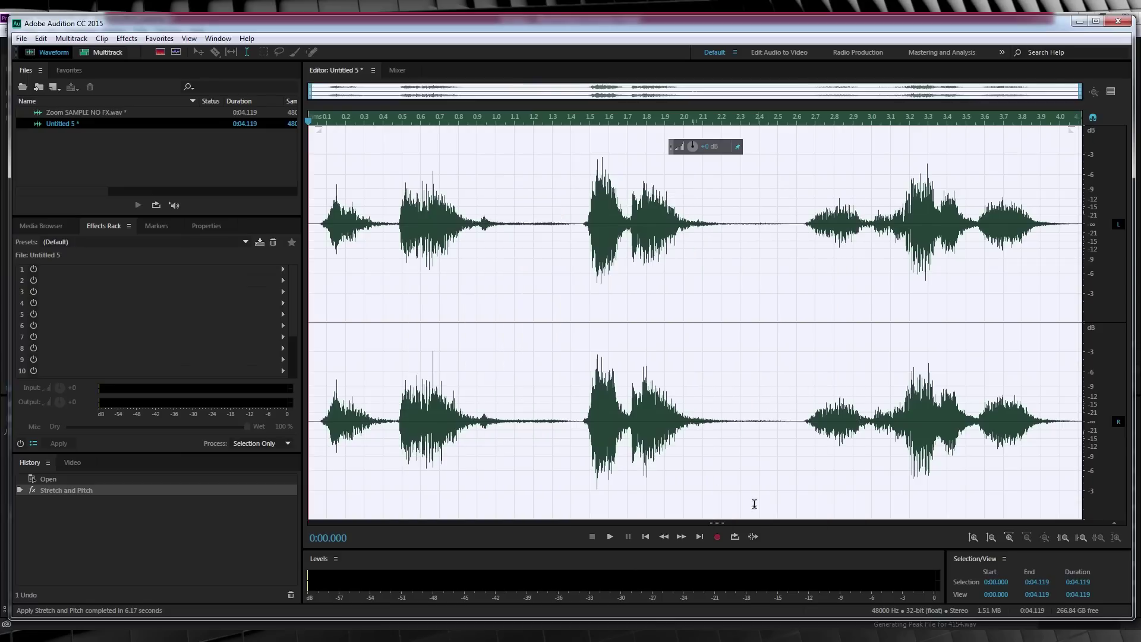
Insert the pitched copy Untitled 5 into a new multitrack session named ZOOM
{"action": "right_click", "coordinate": [57, 121]}
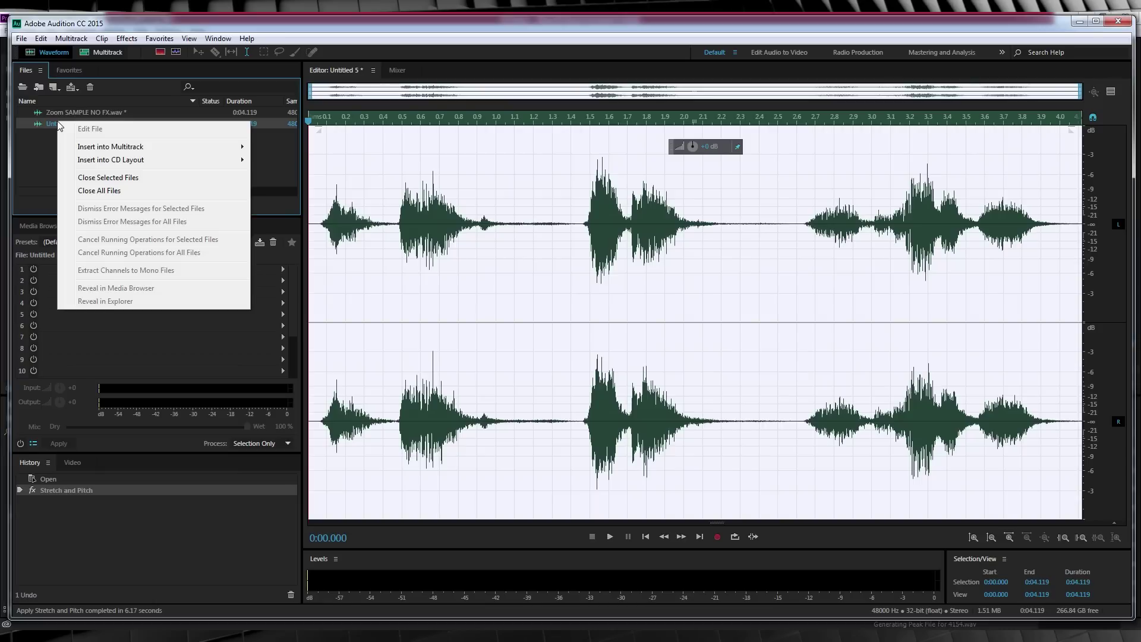
{"action": "mouse_move", "coordinate": [103, 148]}
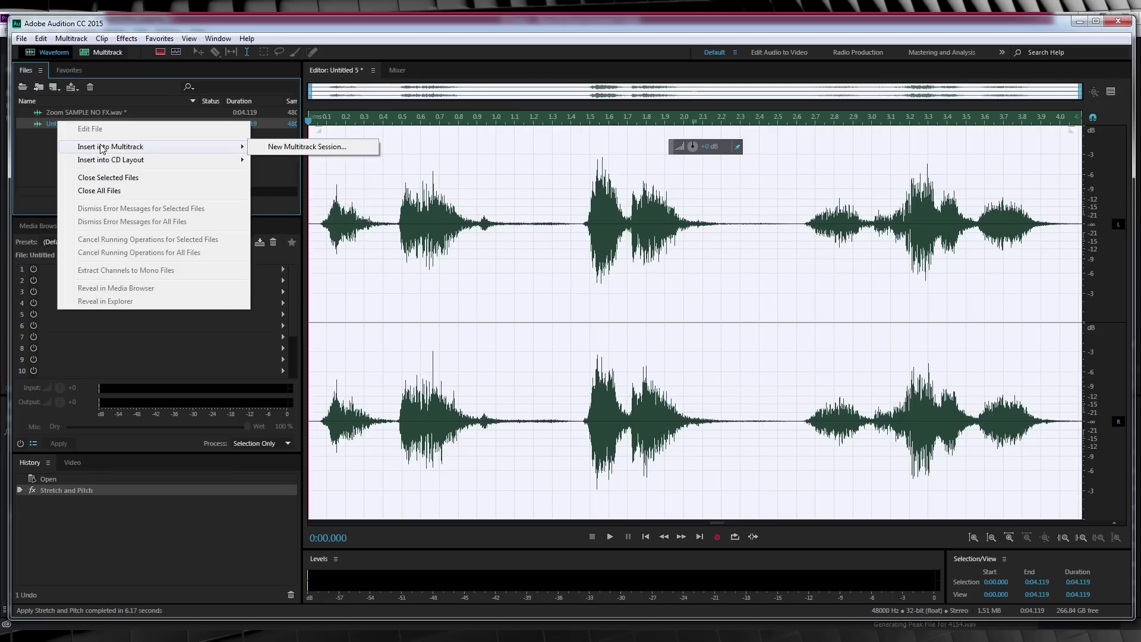
{"action": "left_click", "coordinate": [301, 148]}
{"action": "type", "text": "ZOOM"}
{"action": "left_click", "coordinate": [631, 379]}
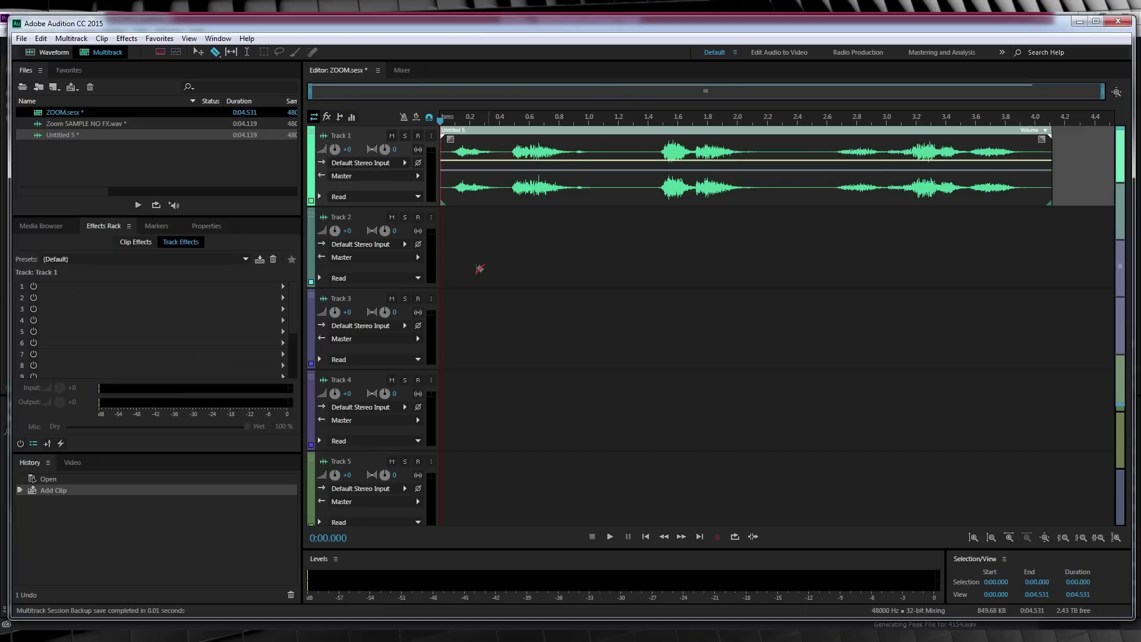
Place Zoom SAMPLE NO FX.wav at the start of Track 2 and play both layers together
{"action": "left_click_drag", "start_coordinate": [89, 124], "coordinate": [441, 264]}
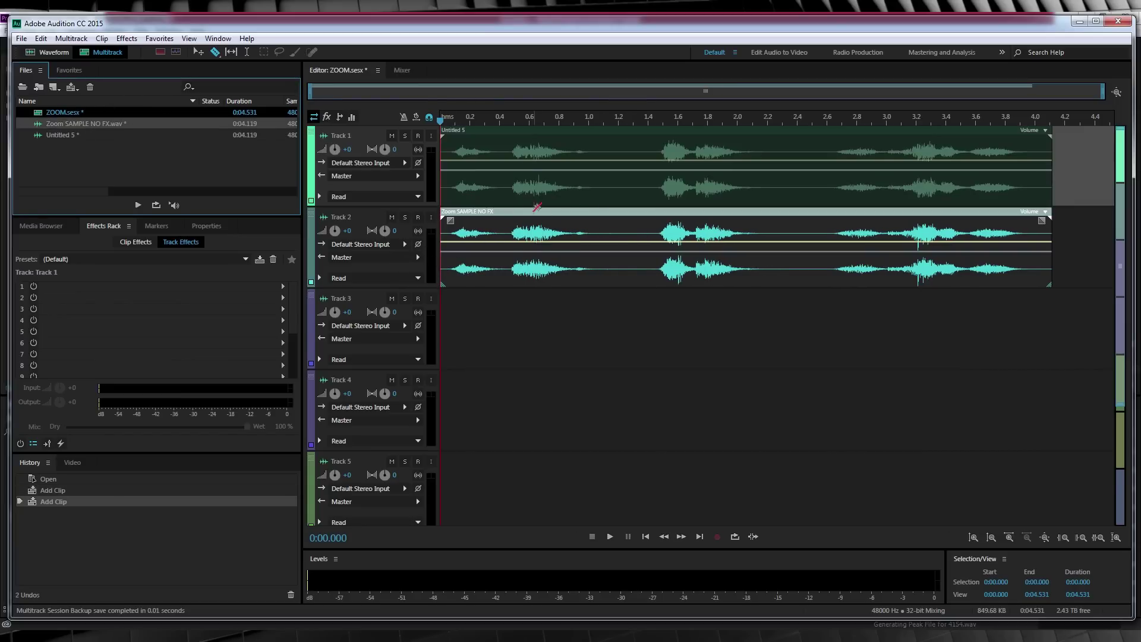
{"action": "left_click", "coordinate": [611, 537]}
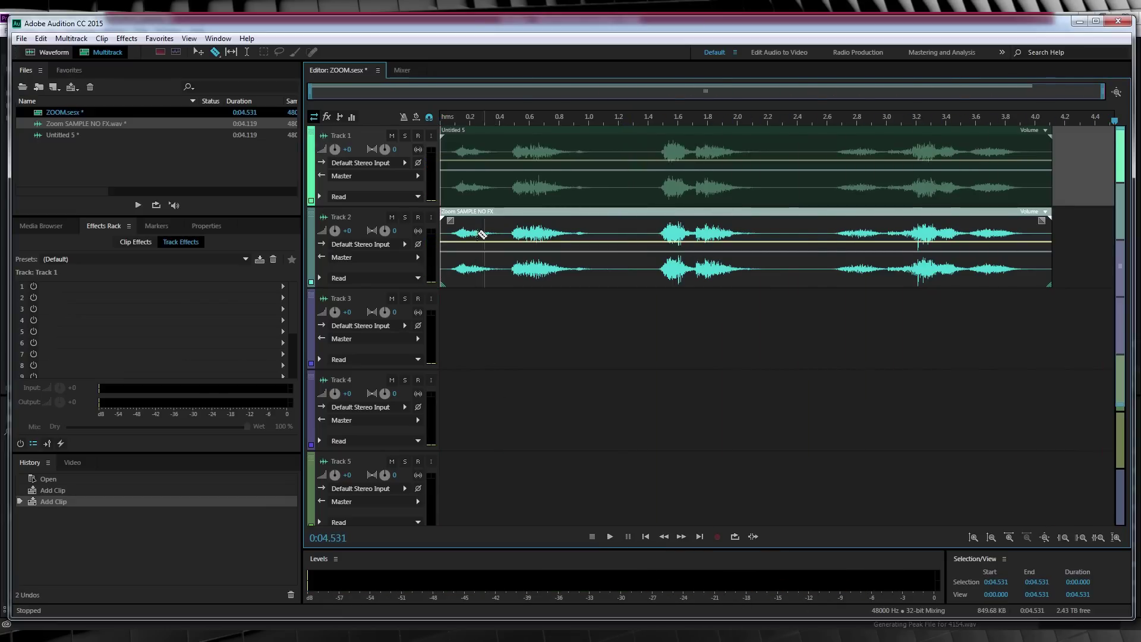
Mix down the entire session to a new file and play the resulting mixdown
{"action": "left_click", "coordinate": [72, 38]}
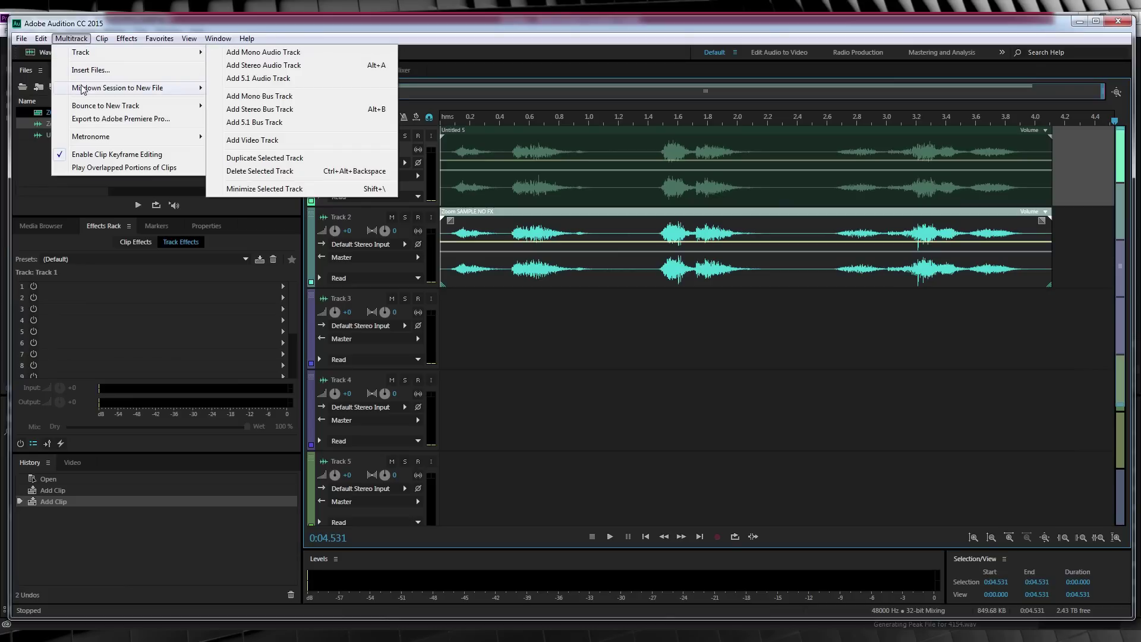
{"action": "mouse_move", "coordinate": [83, 89]}
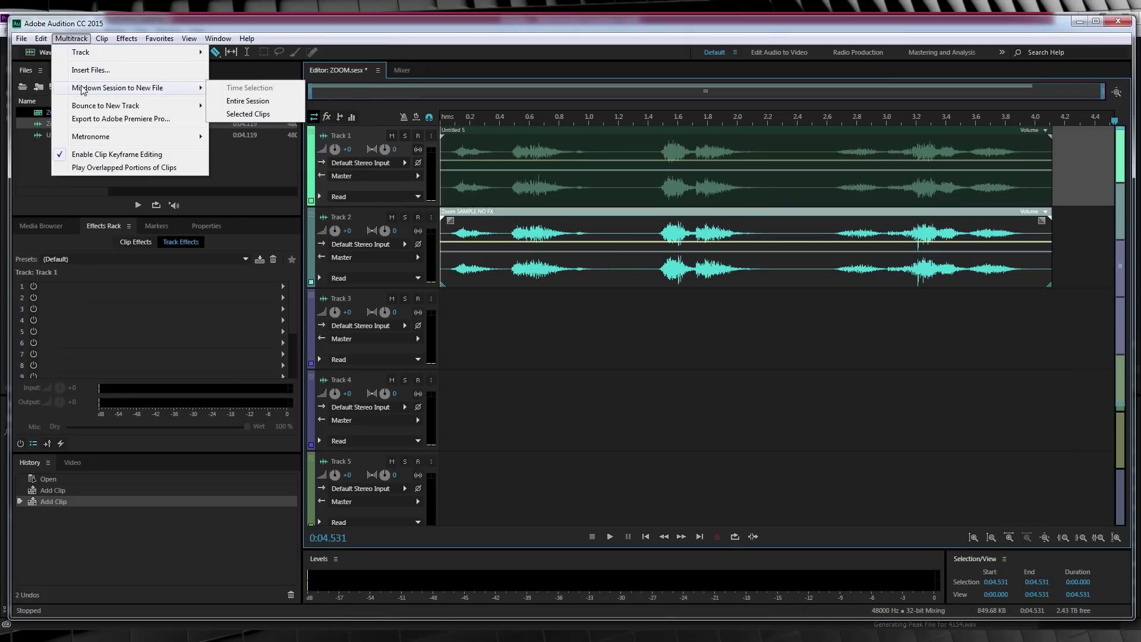
{"action": "left_click", "coordinate": [243, 102]}
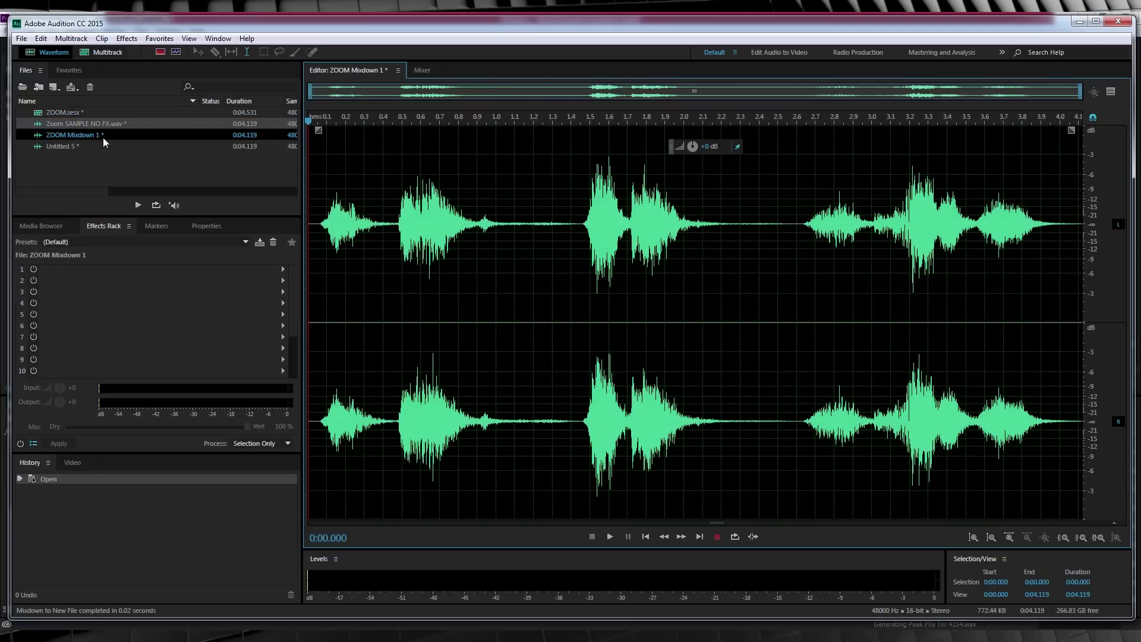
{"action": "left_click", "coordinate": [84, 134]}
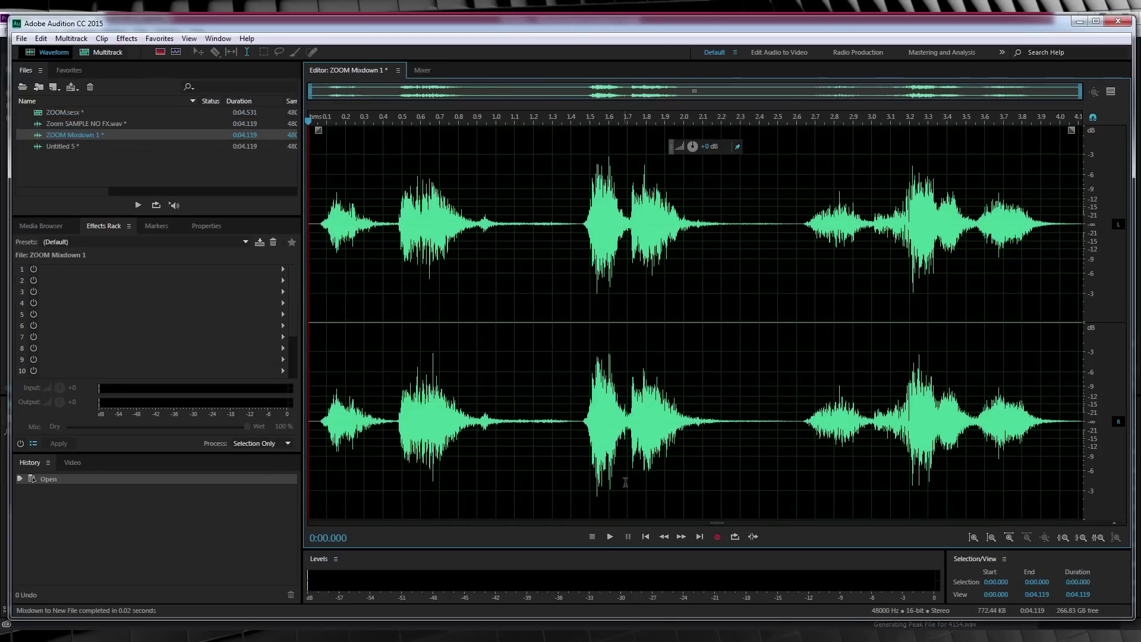
{"action": "left_click", "coordinate": [611, 538]}
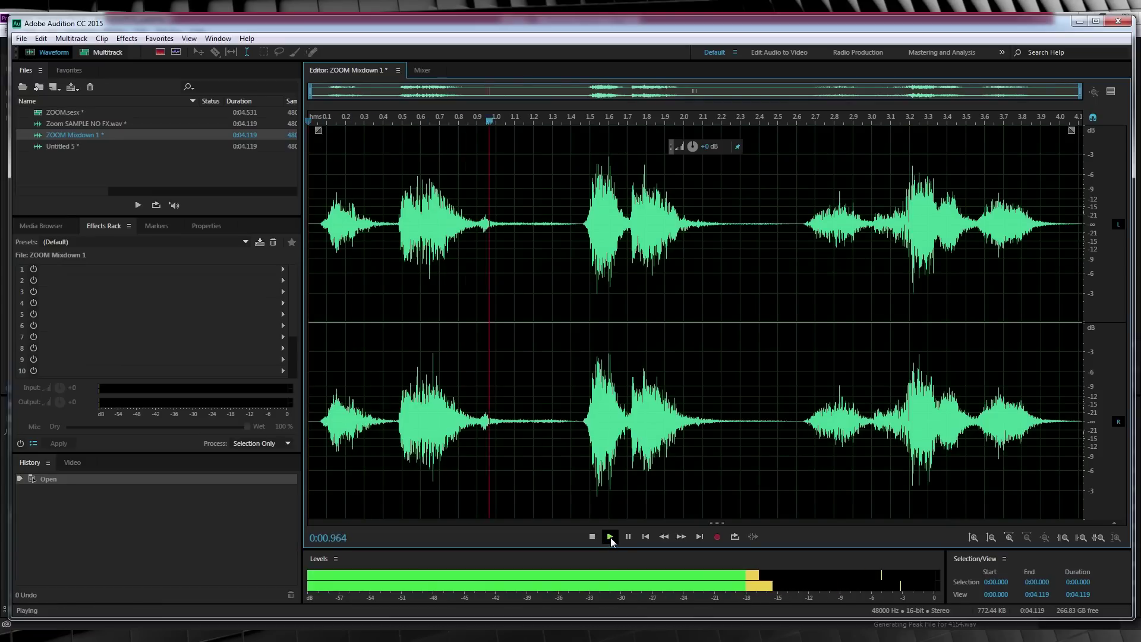